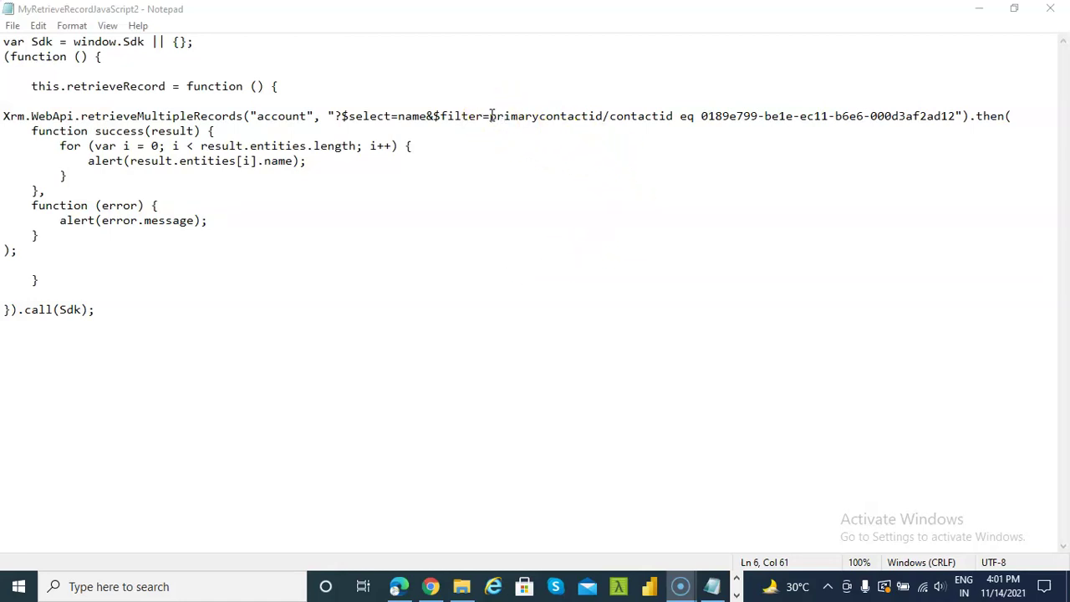
# - Review the primarycontactid/contactid filter and its contact ID value in the script's retrieveMultipleRecords query
pyautogui.click(490, 117)
pyautogui.moveTo(511, 119); pyautogui.dragTo(673, 119)
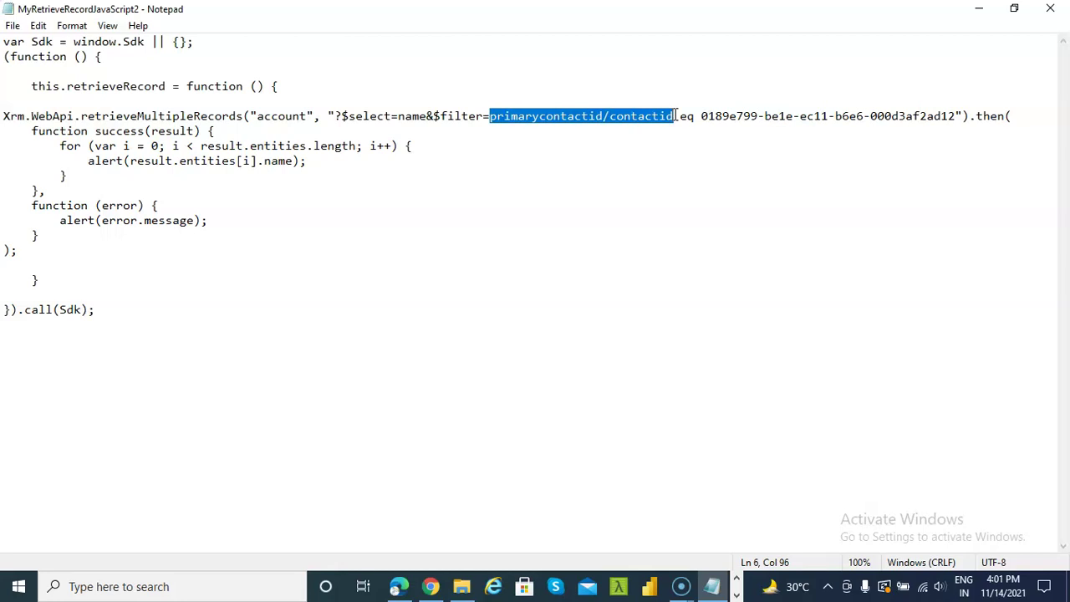
pyautogui.click(633, 116)
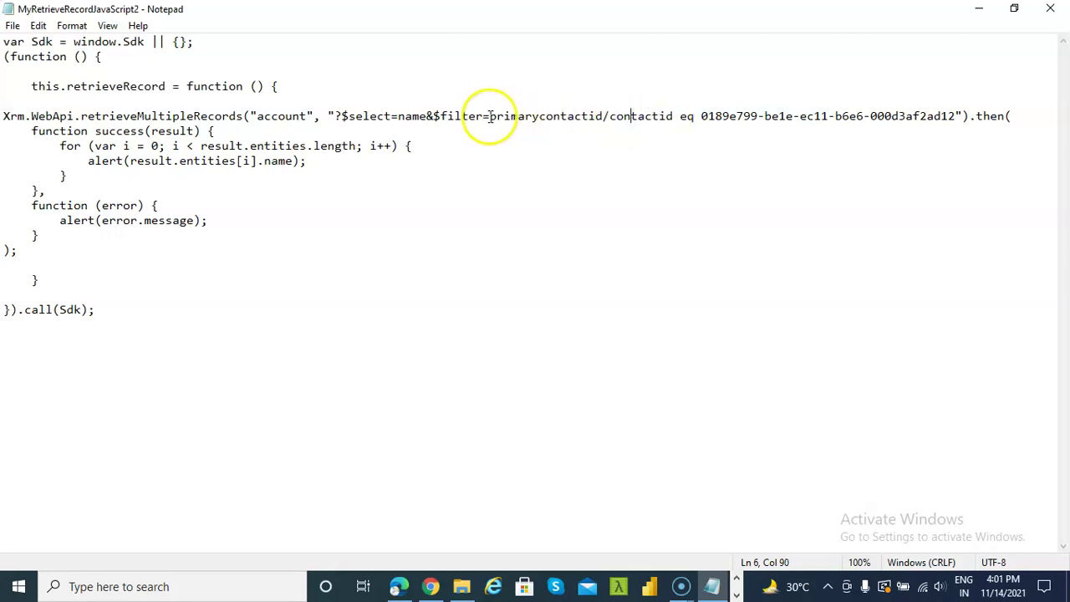
pyautogui.moveTo(529, 110); pyautogui.dragTo(666, 117)
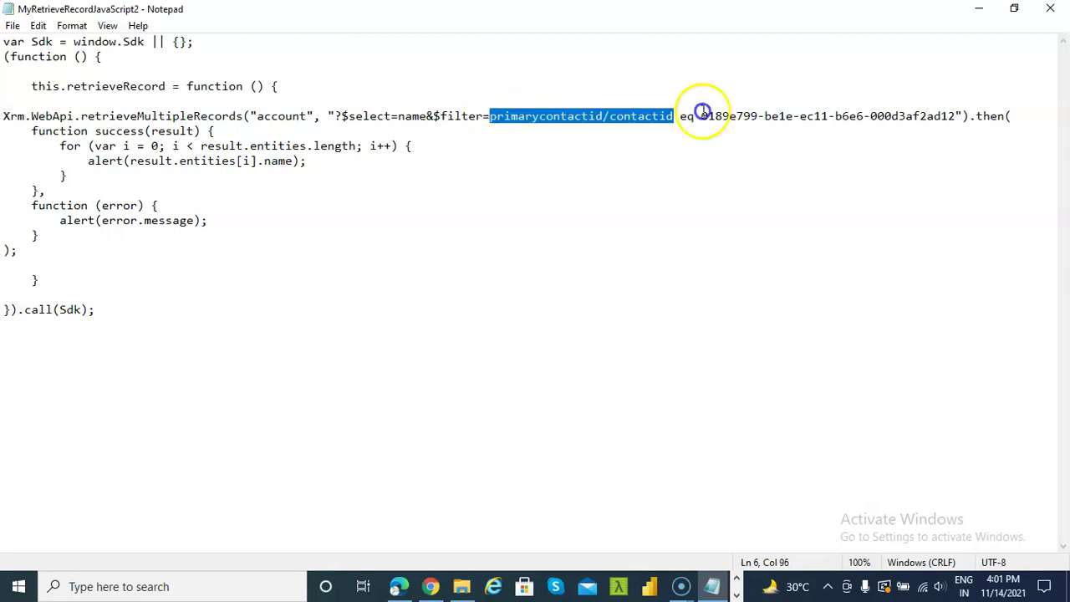
pyautogui.click(738, 116)
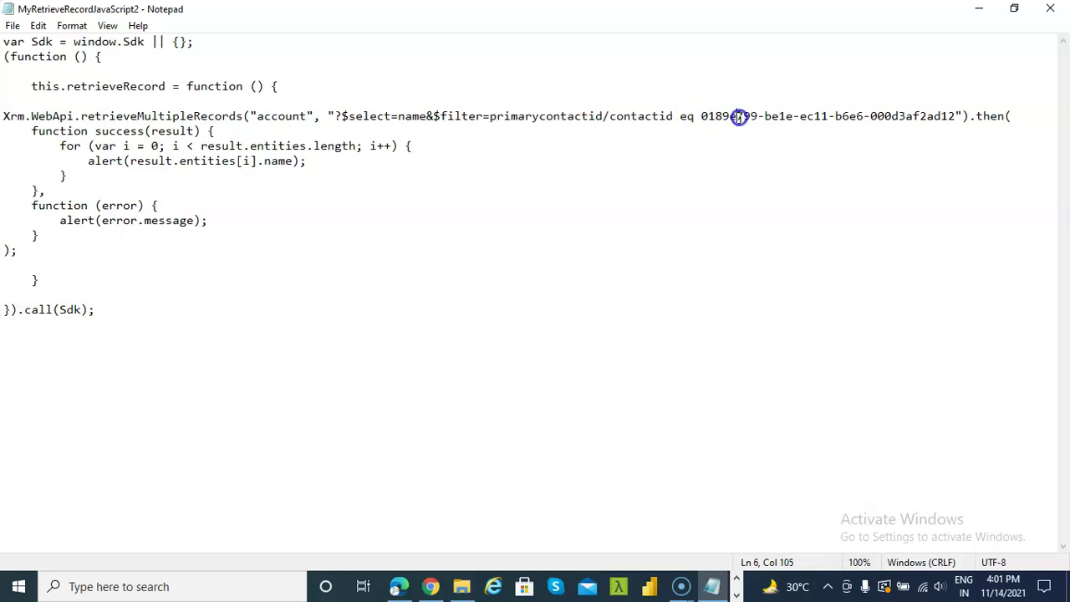
# - Switch to Edge, change the Sample Account record to the Account main form and show the MyTab1 section
pyautogui.click(399, 586)
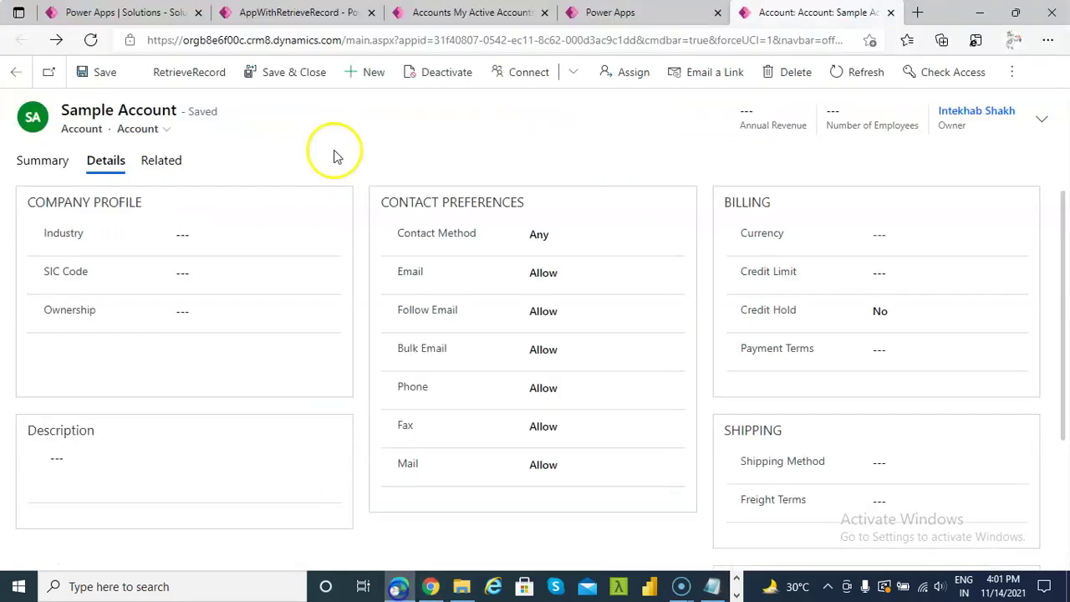
pyautogui.click(167, 131)
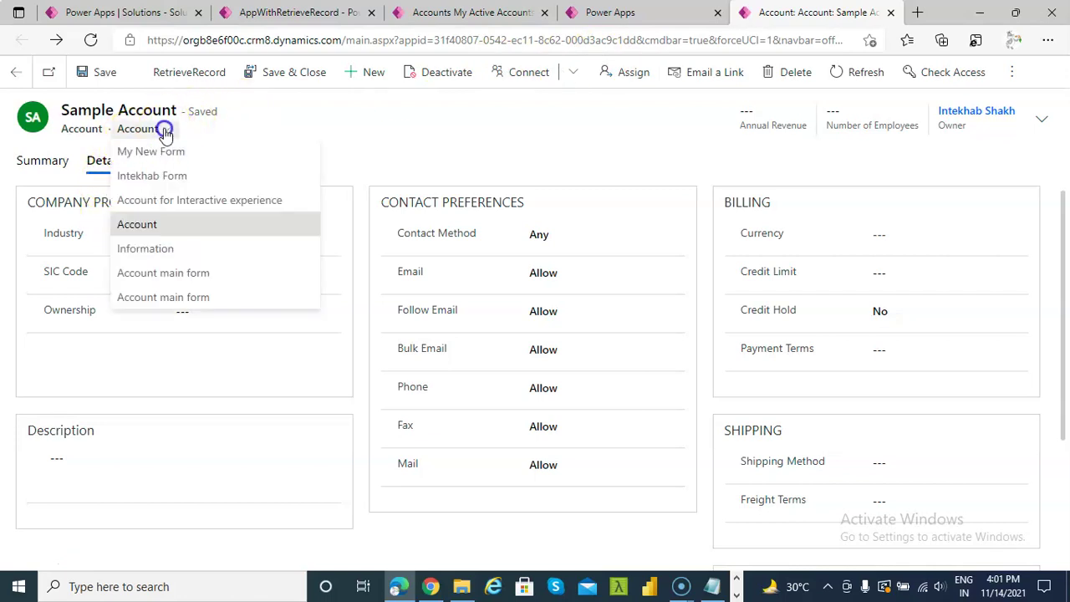
pyautogui.click(147, 274)
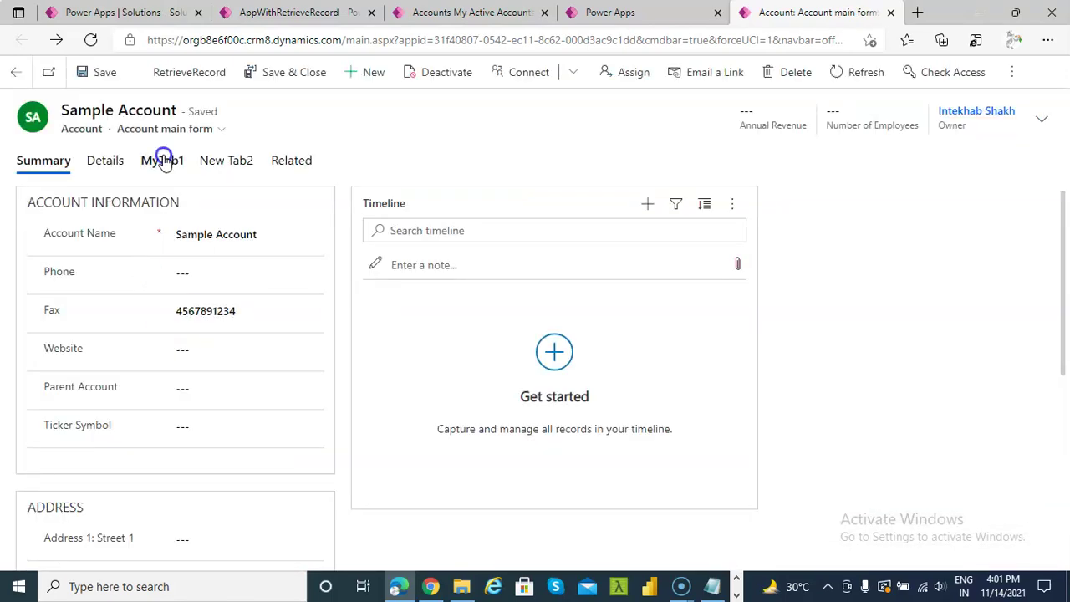
pyautogui.click(164, 159)
# - Open the primary contact's record from MyTab1 to inspect it, and close it again
pyautogui.click(194, 243)
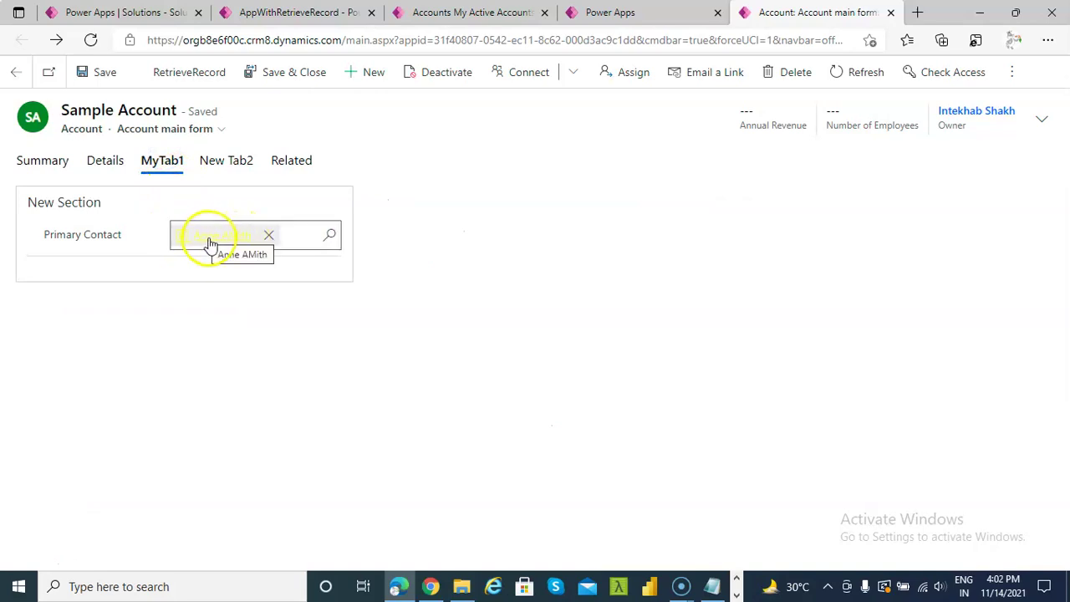
pyautogui.click(221, 243)
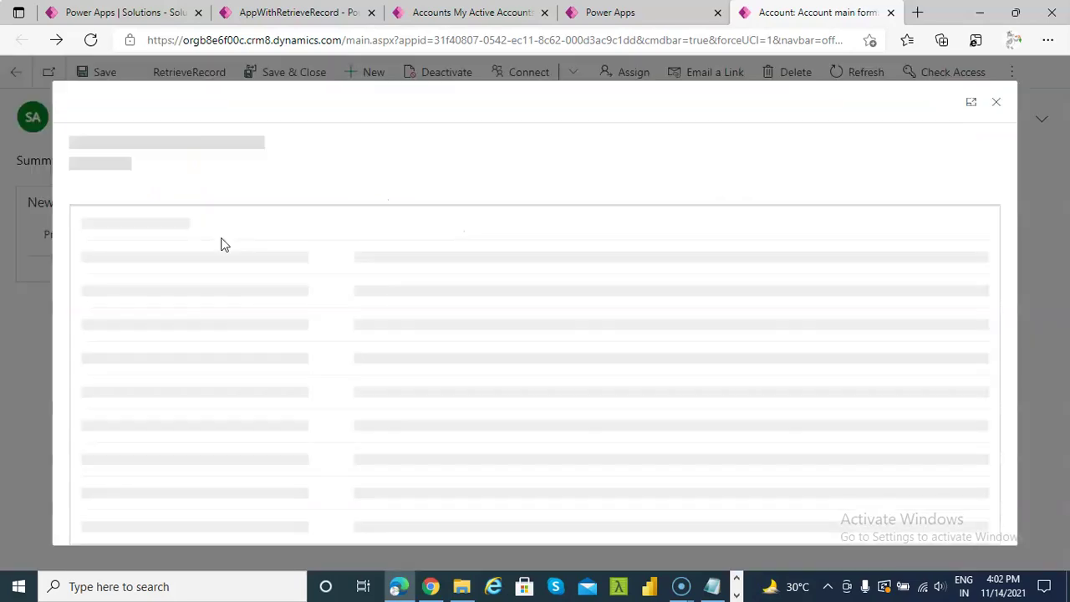
pyautogui.click(995, 102)
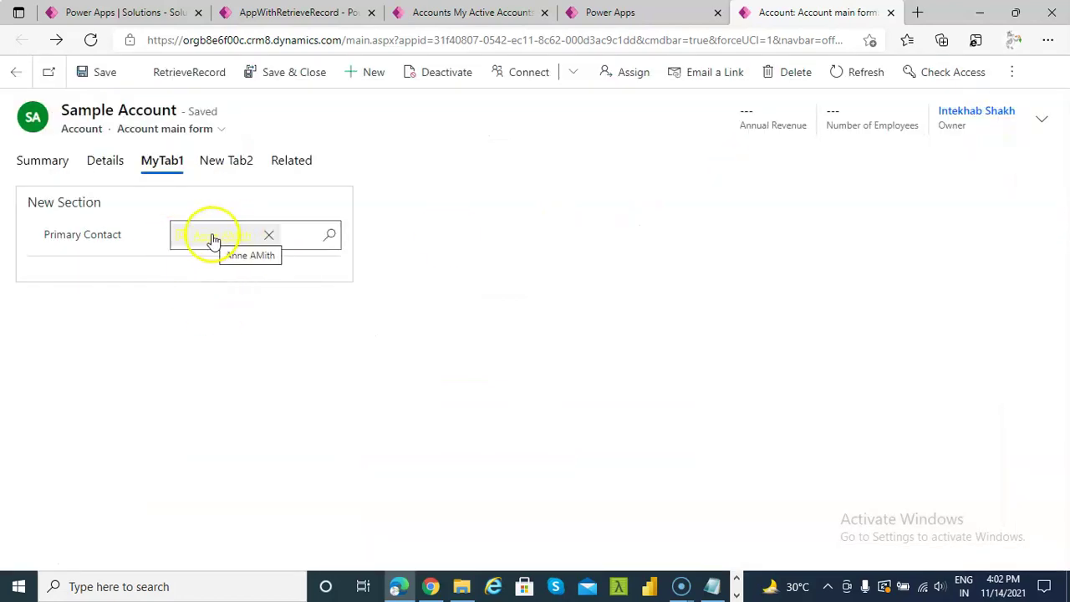
pyautogui.click(214, 239)
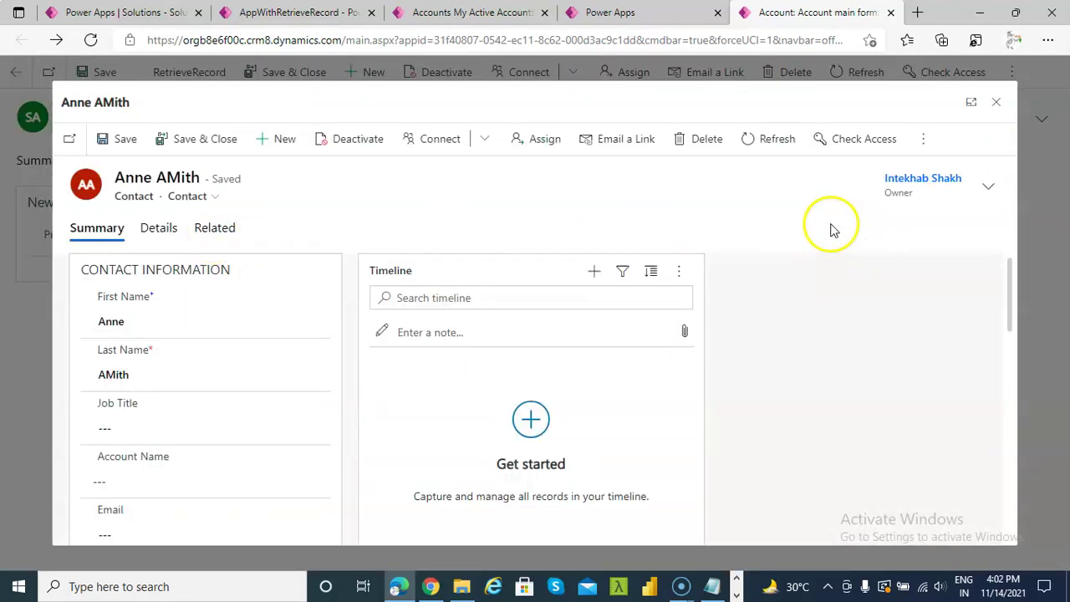
pyautogui.rightClick(615, 179)
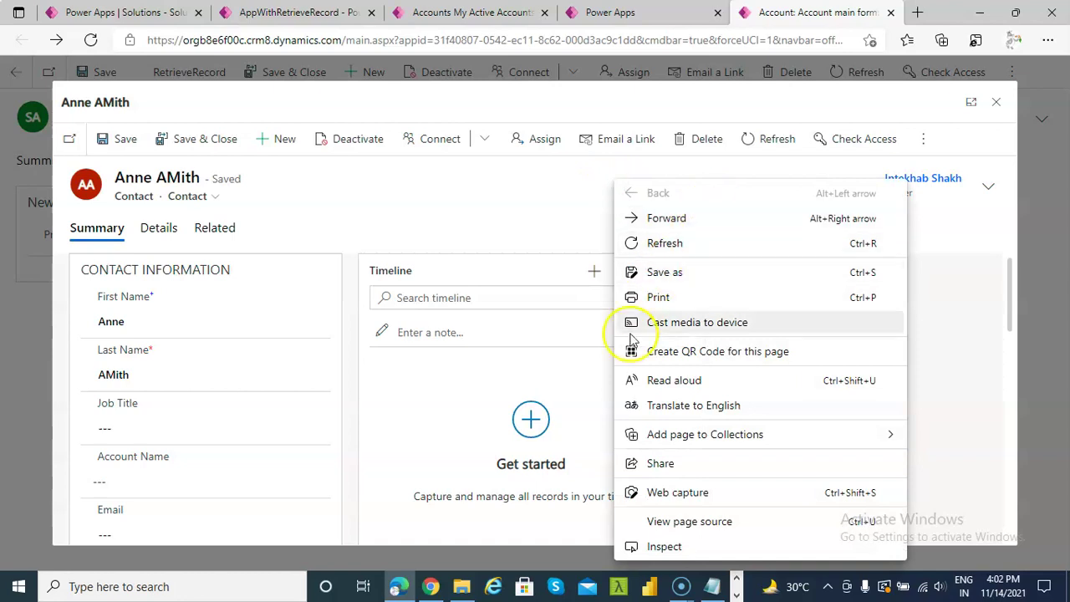
pyautogui.click(259, 306)
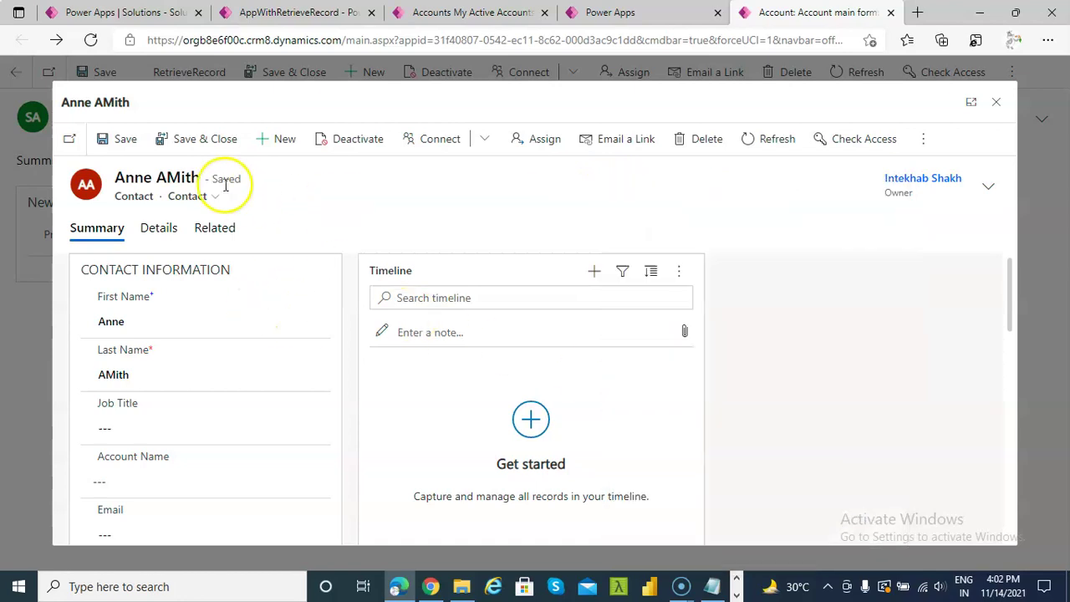
pyautogui.rightClick(418, 230)
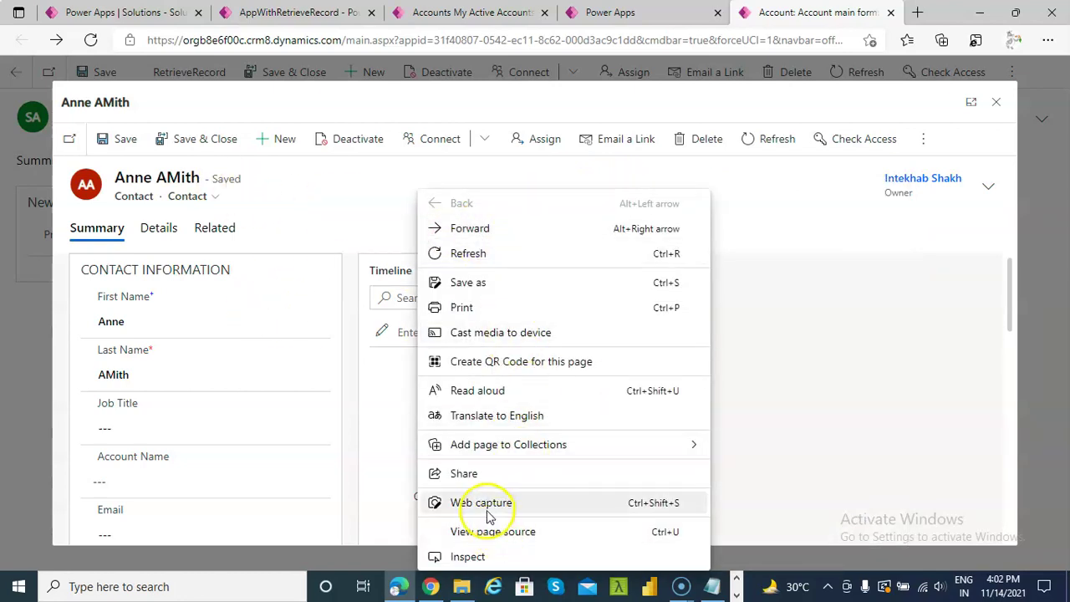
pyautogui.click(816, 280)
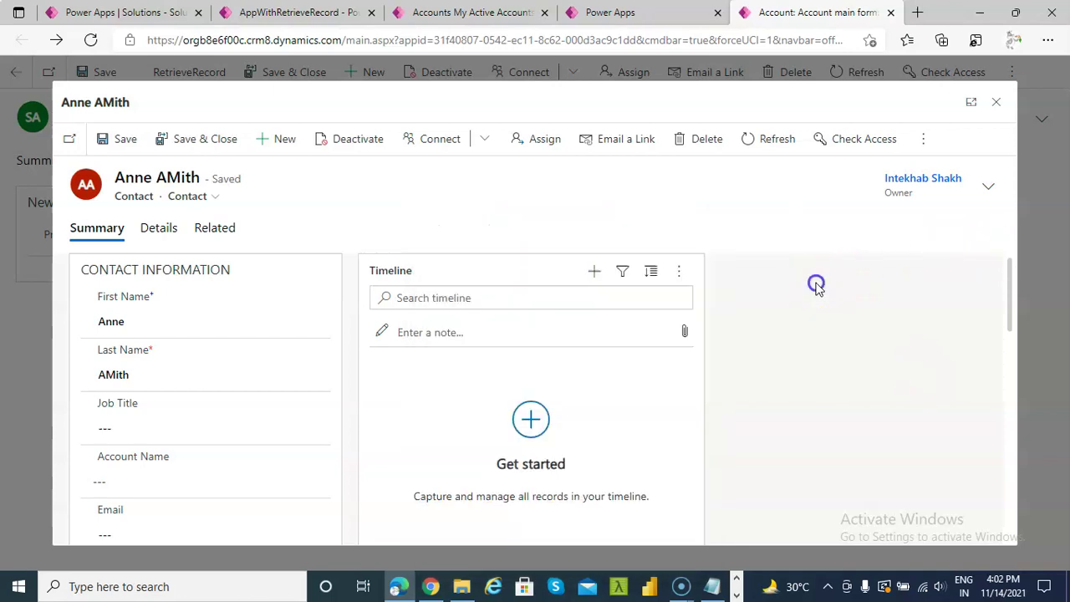
pyautogui.click(990, 105)
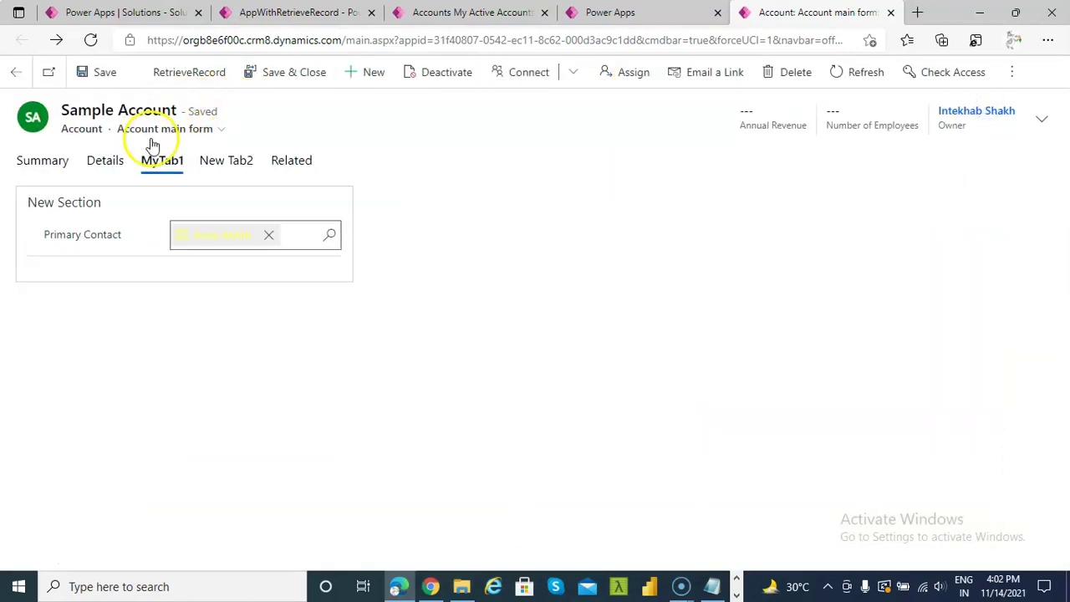
# - Change the Sample Account record to the Information form and open its primary contact's full record
pyautogui.click(226, 159)
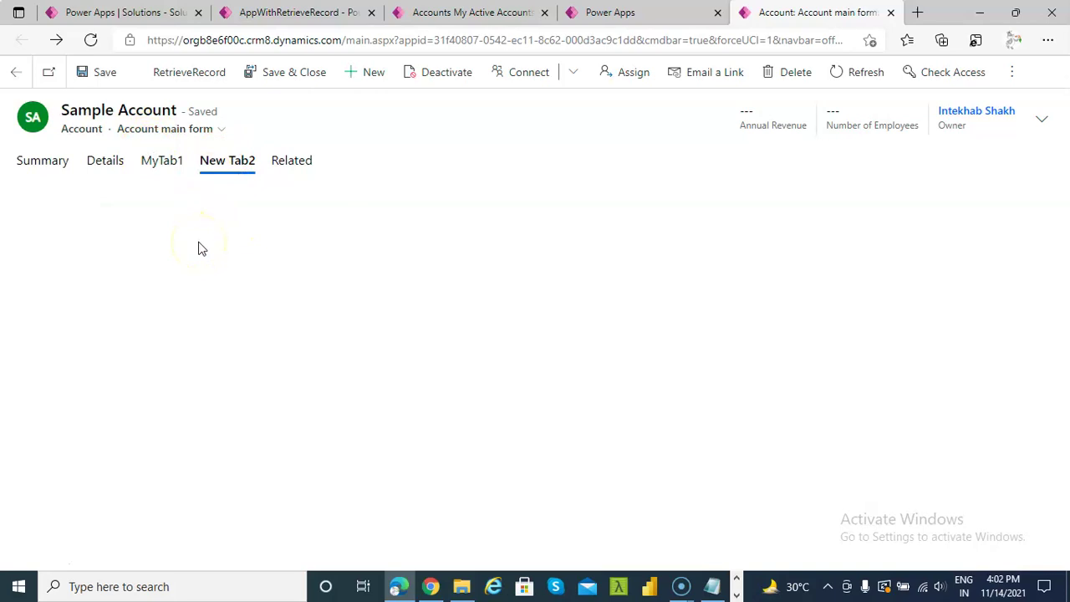
pyautogui.click(63, 164)
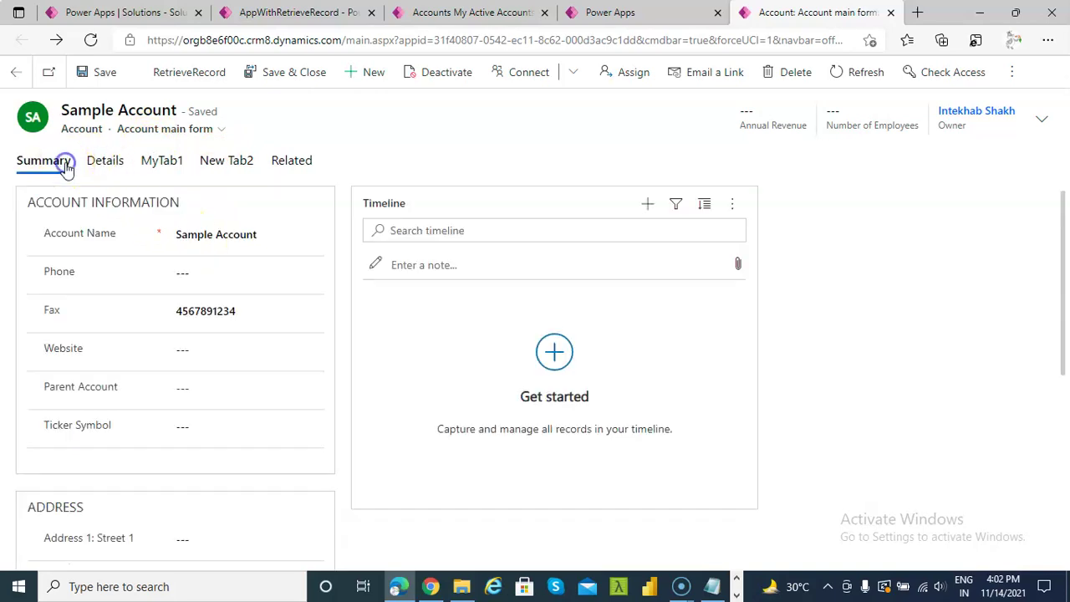
pyautogui.click(221, 130)
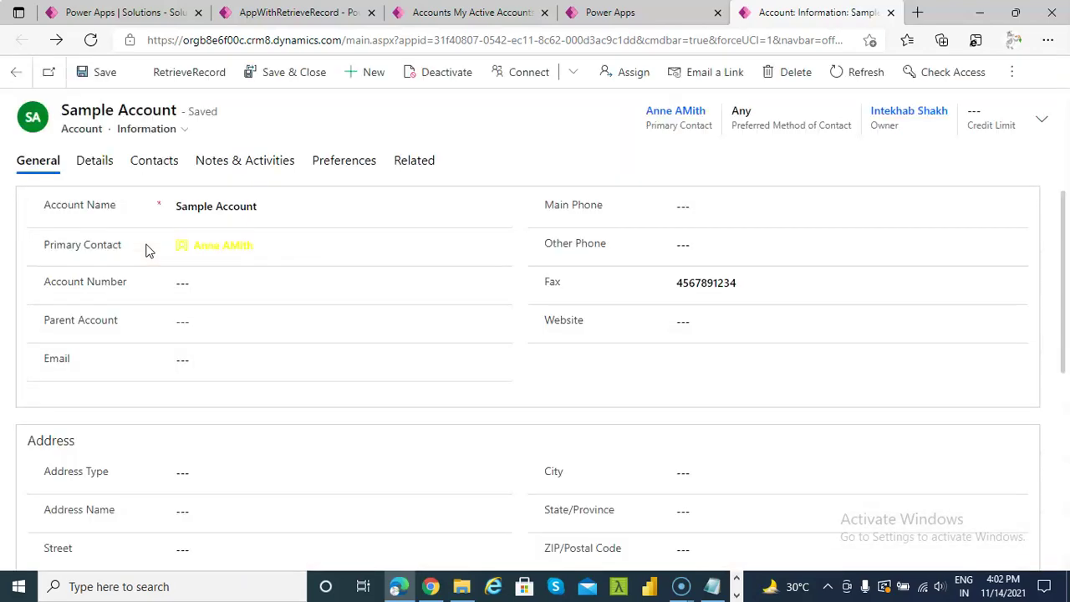
pyautogui.click(238, 252)
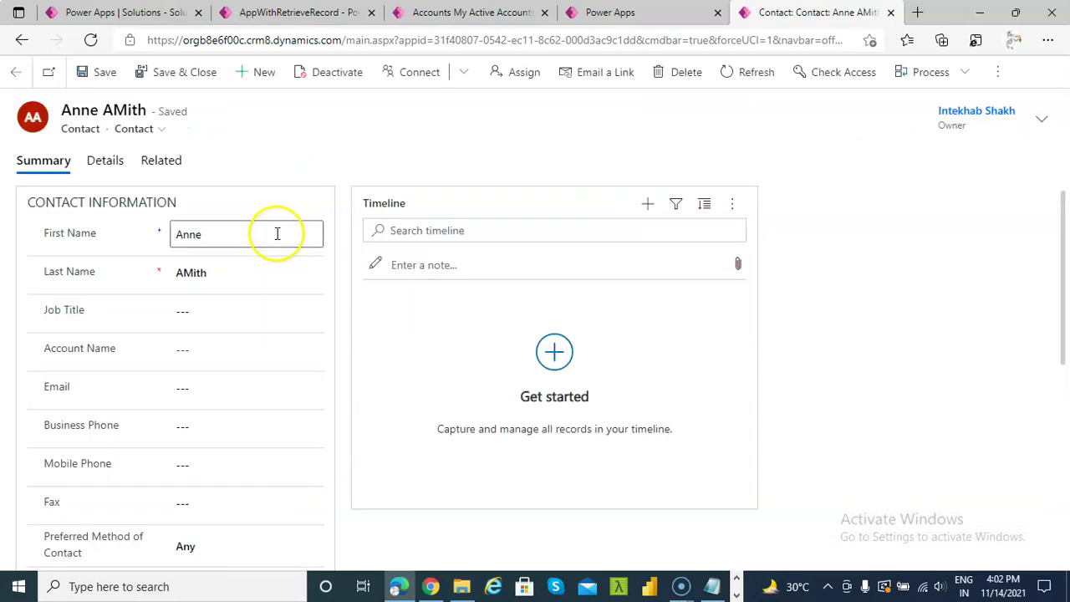
# - Find and select the contact's record ID at the end of the page URL
pyautogui.click(733, 47)
pyautogui.doubleClick(733, 40)
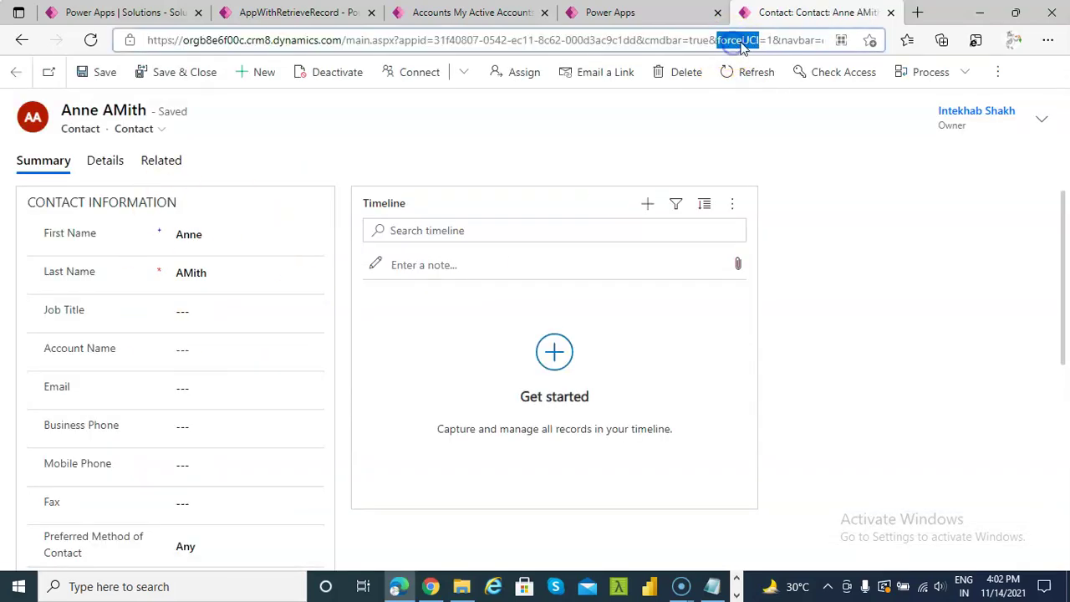
pyautogui.click(412, 40)
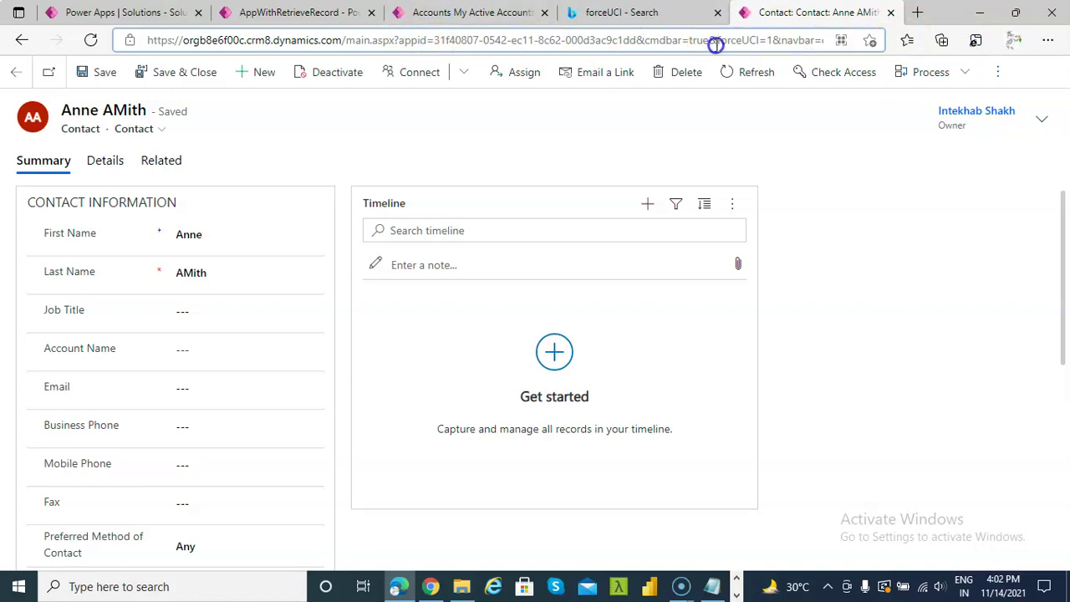
pyautogui.press('Right')
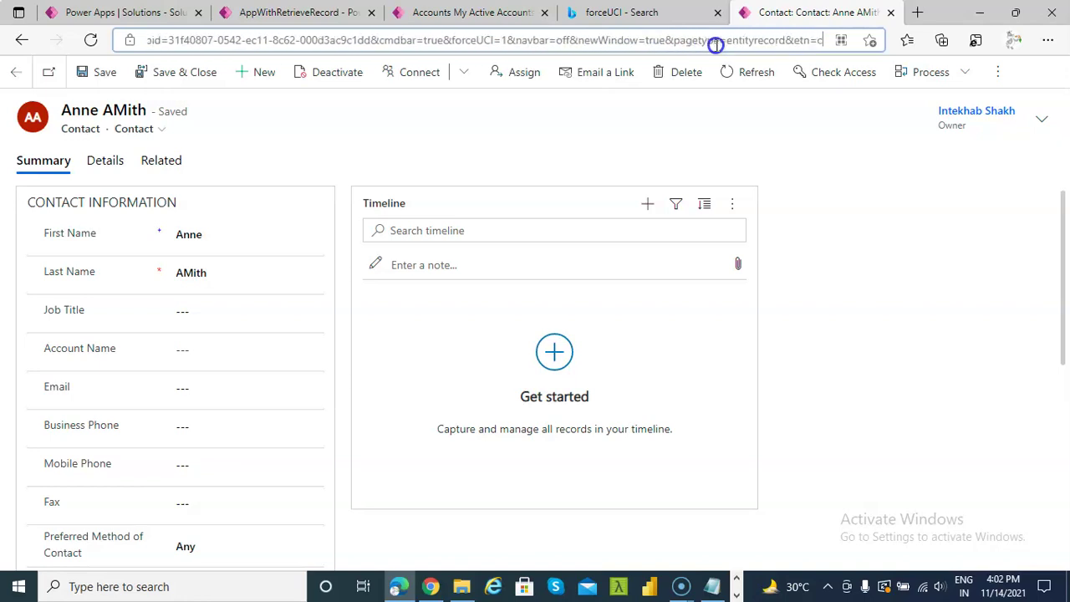
pyautogui.press('Right')
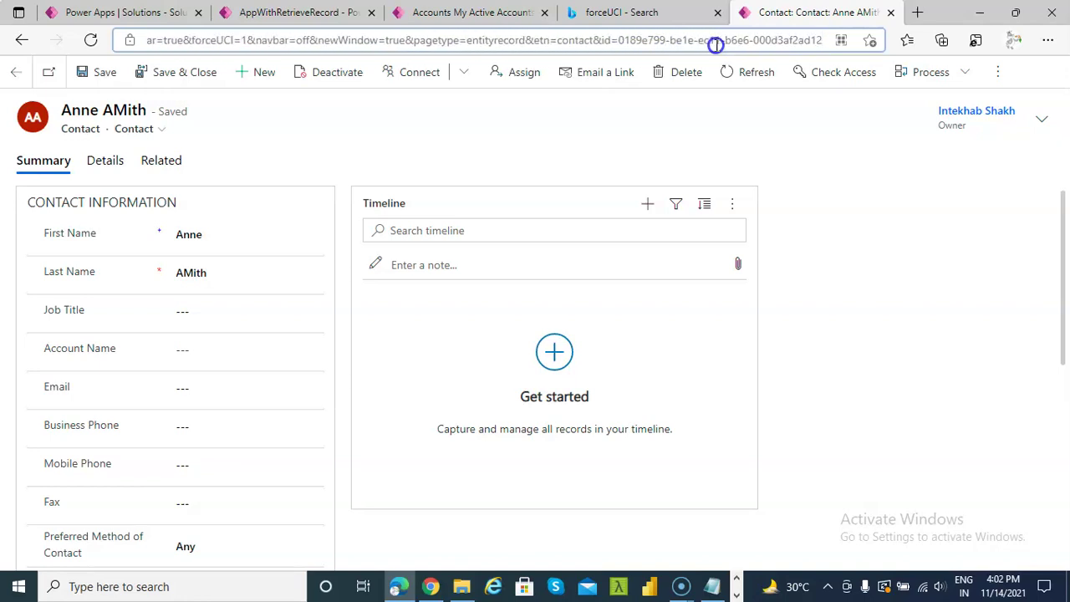
pyautogui.moveTo(619, 41); pyautogui.dragTo(832, 40)
# - Switch to Notepad and check the contact ID used in the script's filter, then return to the contact record
pyautogui.click(711, 583)
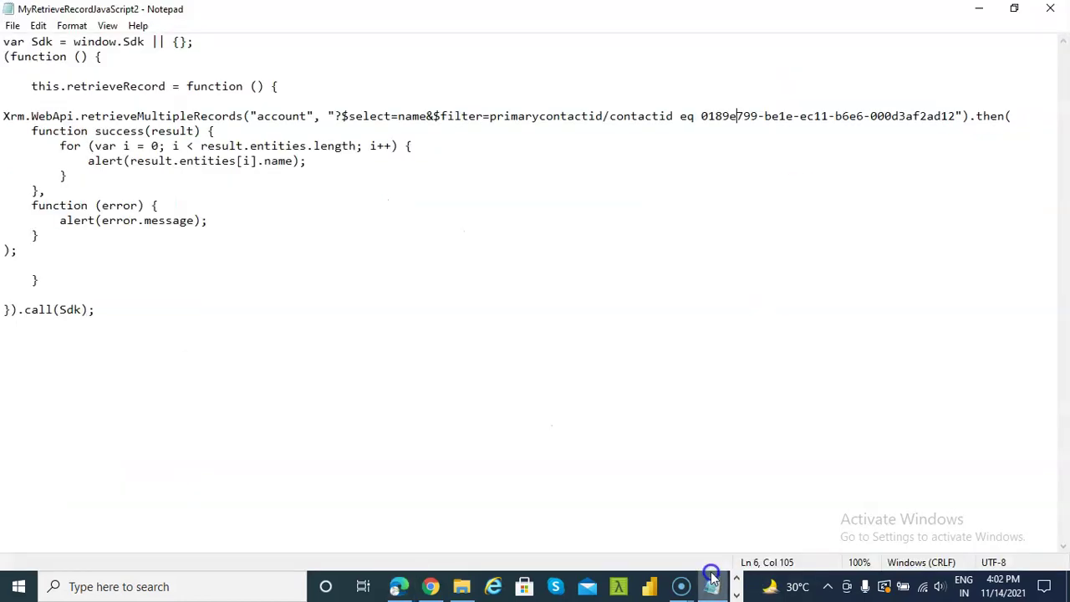
pyautogui.moveTo(725, 115); pyautogui.dragTo(955, 111)
pyautogui.click(978, 10)
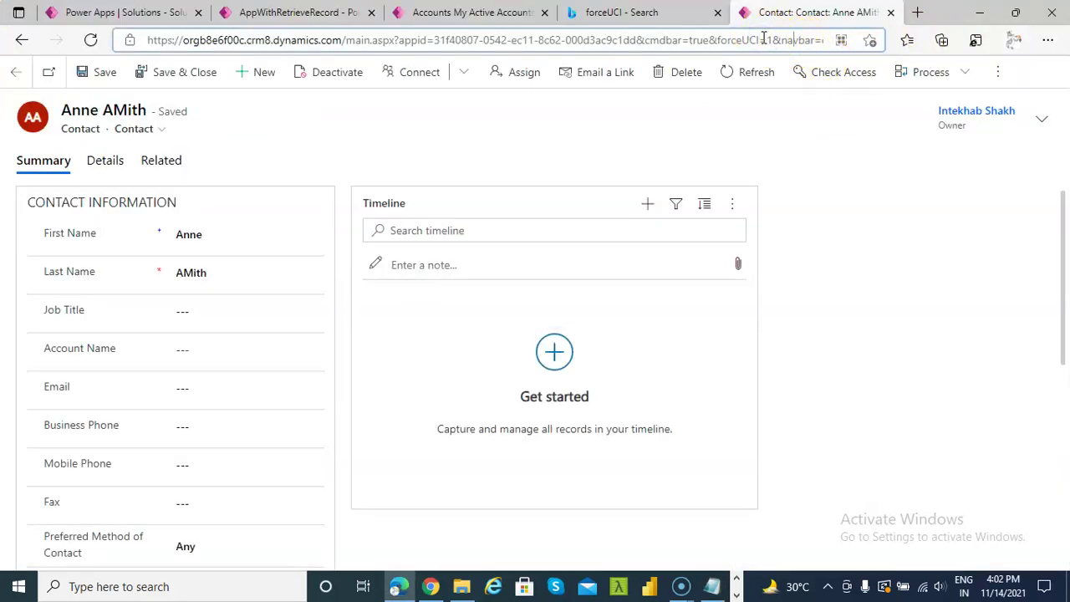
# - Read through the contact page's URL up to the end of the id parameter
pyautogui.press('Right')
pyautogui.press('Right')
pyautogui.press('Right')
pyautogui.press('Right')
pyautogui.press('Right')
pyautogui.press('Right')
pyautogui.press('Right')
pyautogui.press('Right')
pyautogui.press('Right')
pyautogui.press('Right')
pyautogui.press('Right')
pyautogui.press('Right')
pyautogui.press('Right')
pyautogui.press('Right')
pyautogui.press('Right')
pyautogui.press('Right')
pyautogui.press('Right')
pyautogui.press('Right')
pyautogui.press('Right')
pyautogui.press('Right')
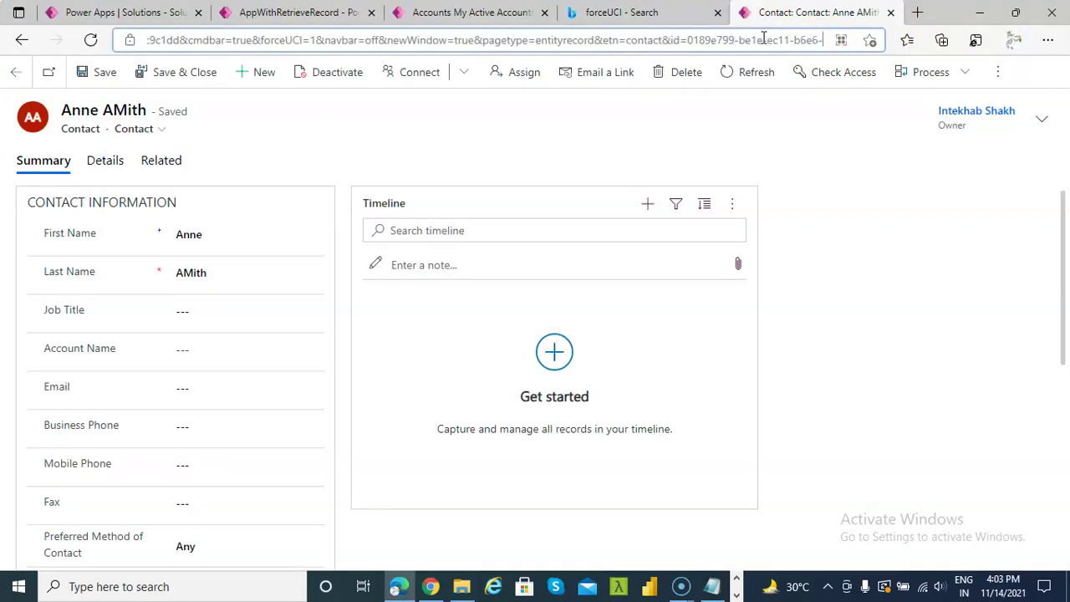
pyautogui.press('Right')
pyautogui.press('Right')
pyautogui.press('Right')
pyautogui.press('Right')
pyautogui.press('Right')
pyautogui.press('Right')
pyautogui.press('Right')
pyautogui.press('Right')
pyautogui.press('Right')
pyautogui.press('Right')
pyautogui.press('Right')
pyautogui.press('Right')
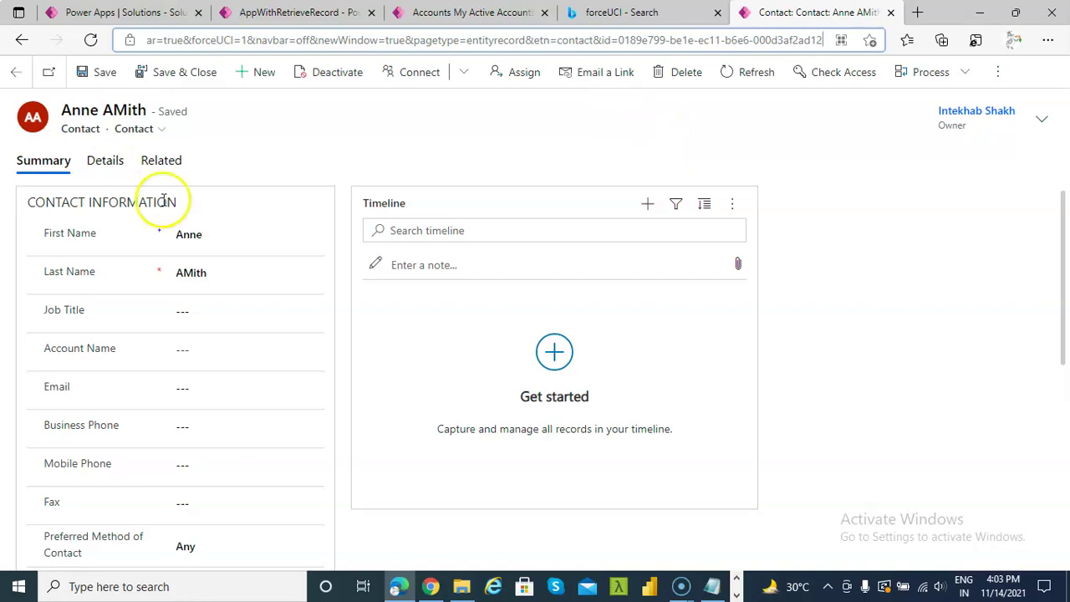
# - Review the script's success function in Notepad and return to Edge
pyautogui.click(712, 588)
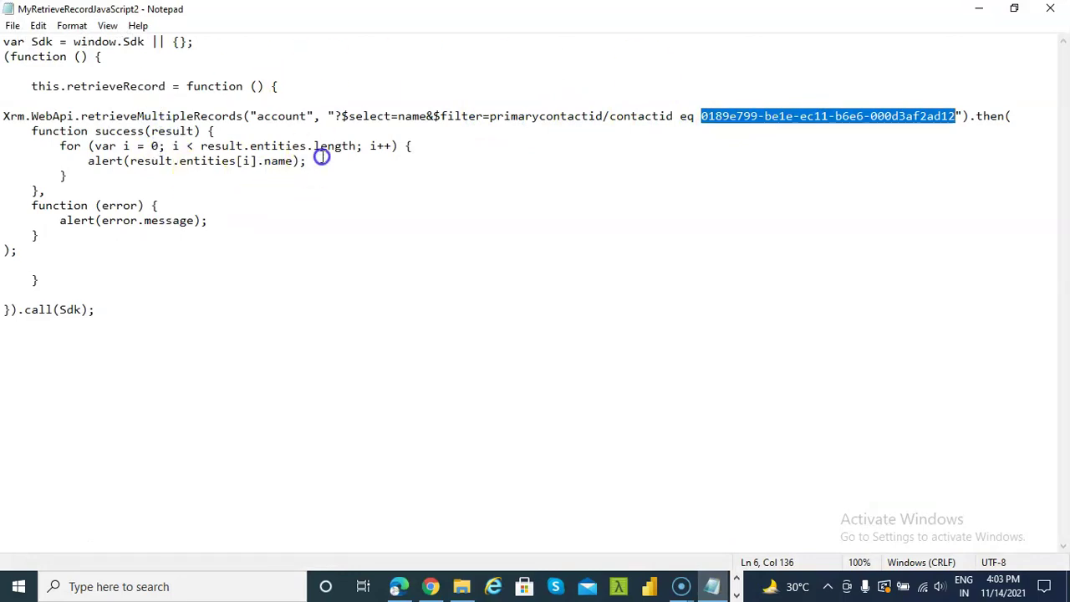
pyautogui.click(978, 8)
# - Upload the MyRetrieveRecordJavaScript2 file from the Desktop to the SolutionRetrieveRecord2 web resource of the same name and save it
pyautogui.click(132, 13)
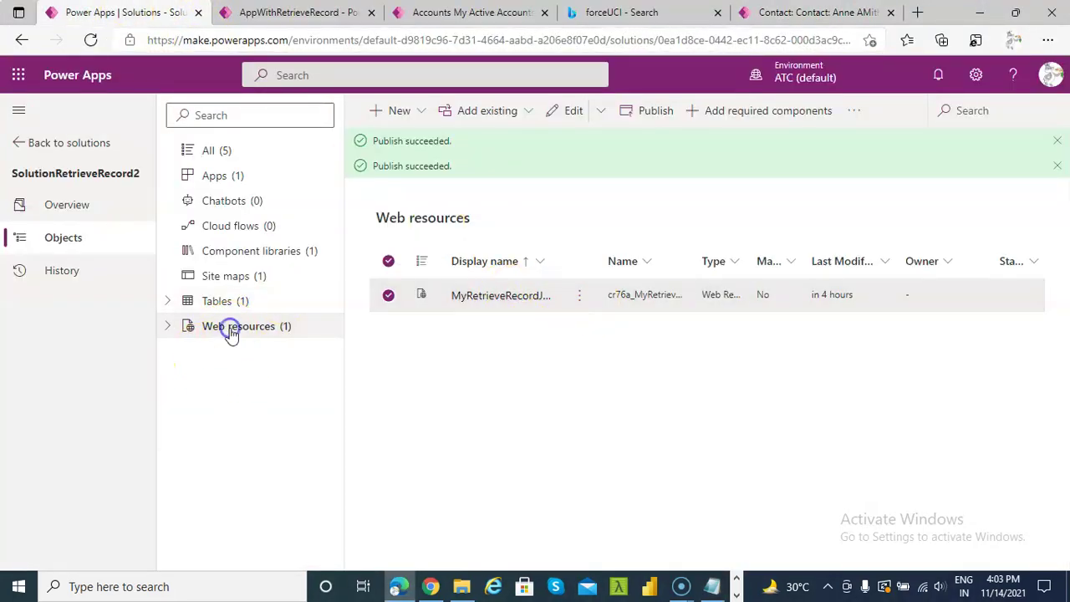
pyautogui.click(580, 298)
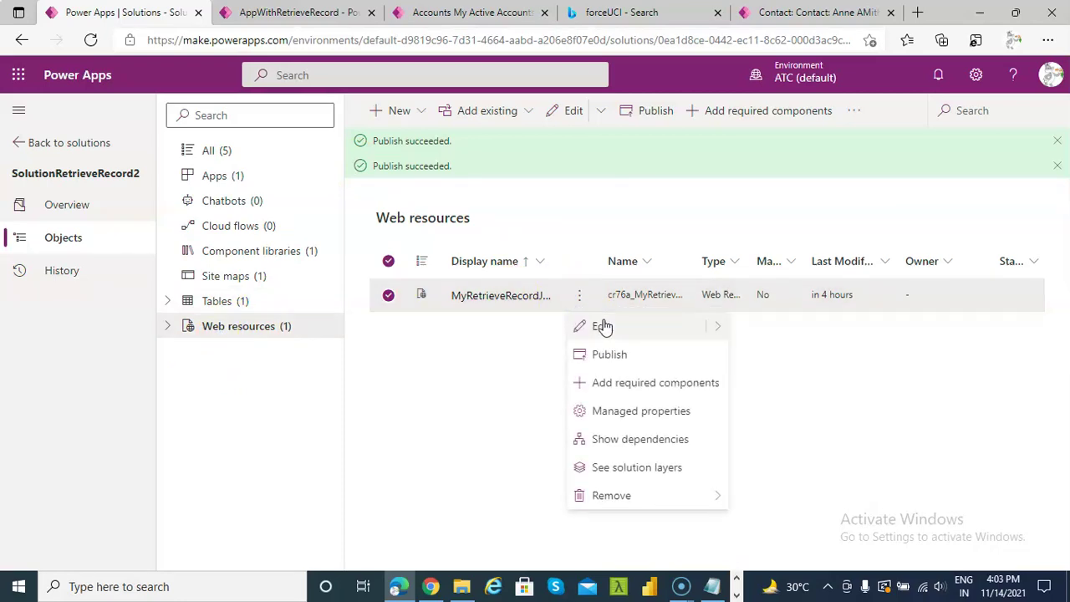
pyautogui.click(602, 325)
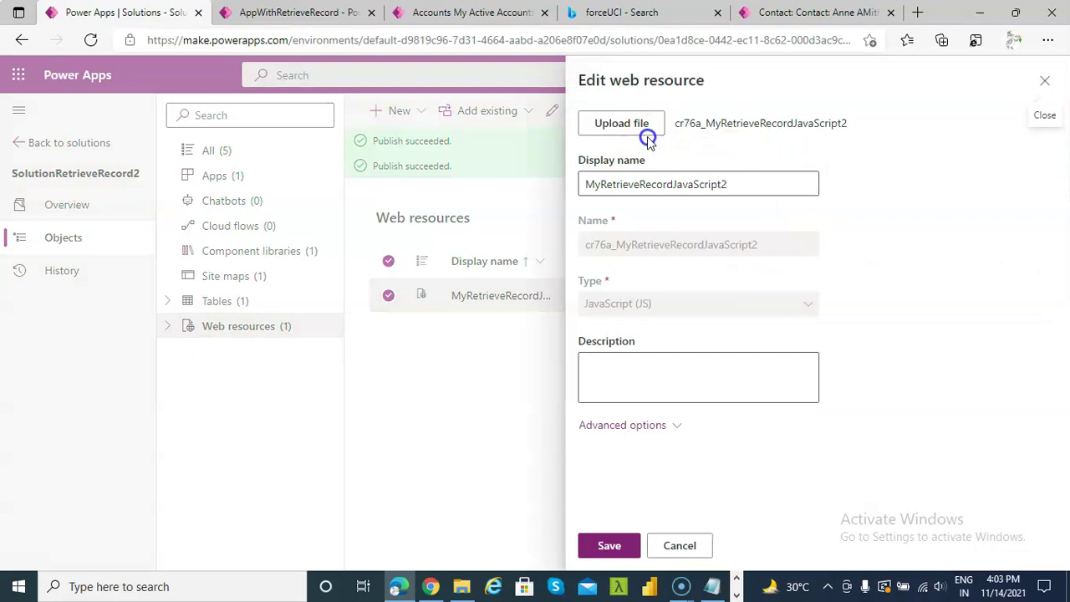
pyautogui.click(642, 126)
pyautogui.click(168, 286)
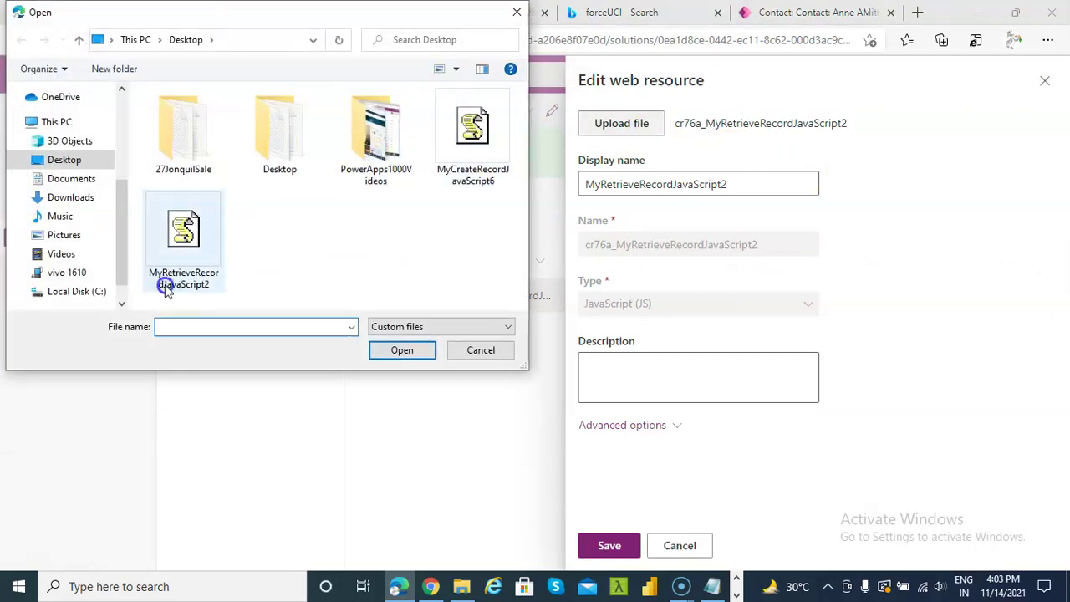
pyautogui.doubleClick(187, 251)
pyautogui.click(608, 545)
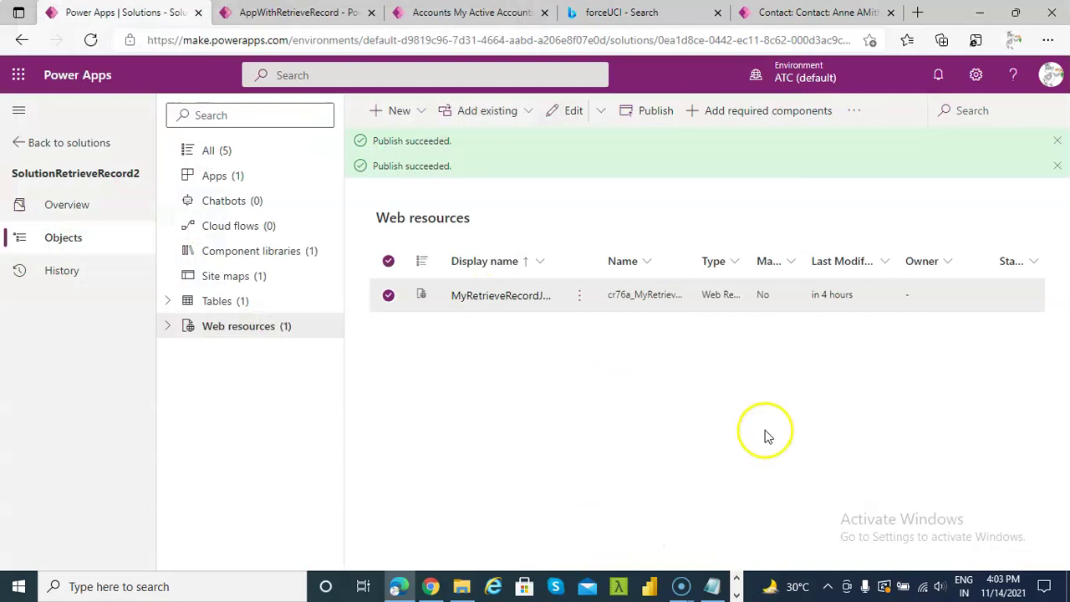
# - Publish the MyRetrieveRecordJavaScript2 web resource and dismiss the publish notifications
pyautogui.click(580, 298)
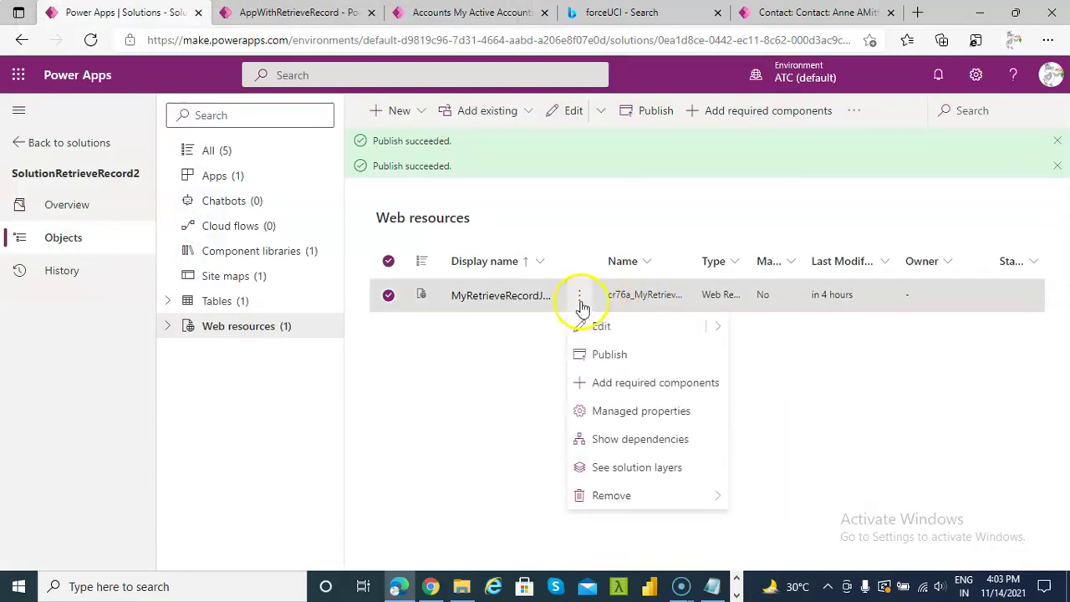
pyautogui.click(625, 354)
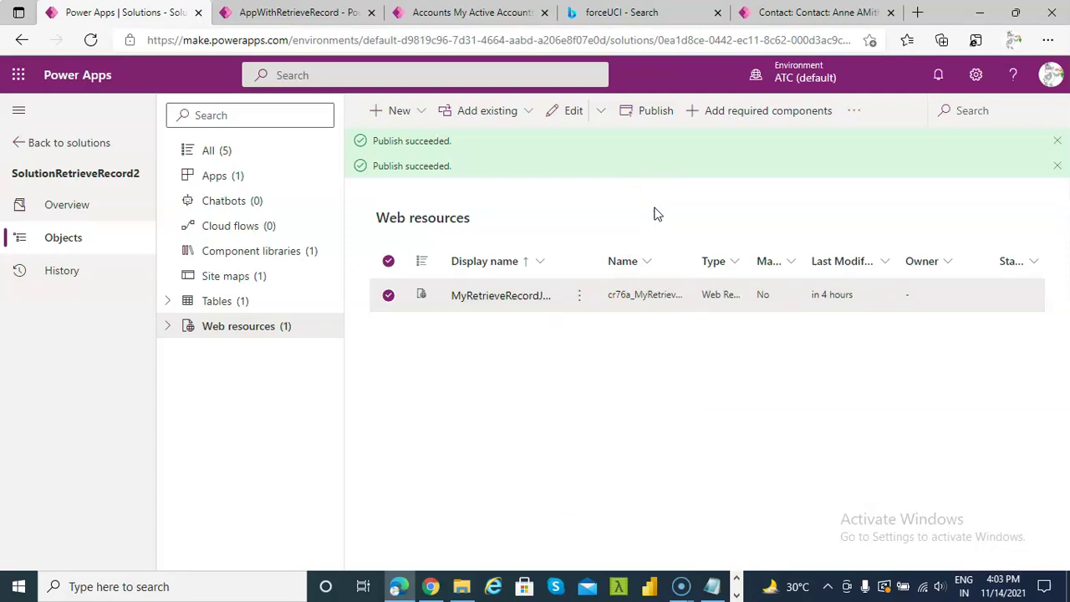
pyautogui.click(1057, 167)
pyautogui.click(1057, 142)
pyautogui.click(1057, 142)
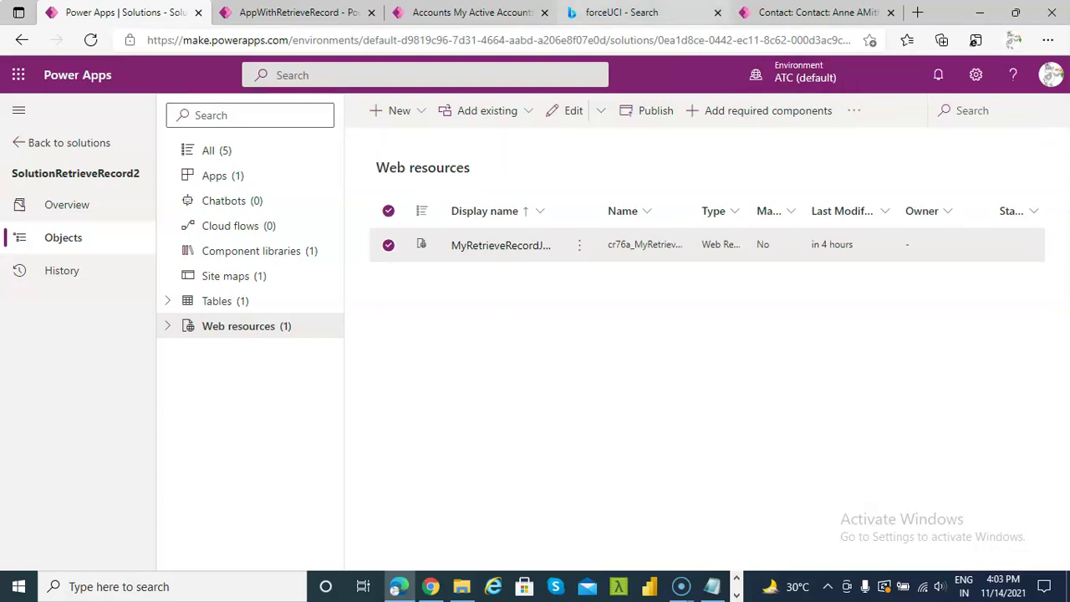
# - Open a new account form in AppWithRetrieveRecord, run the RetrieveRecord command and dismiss the resulting alert
pyautogui.click(520, 15)
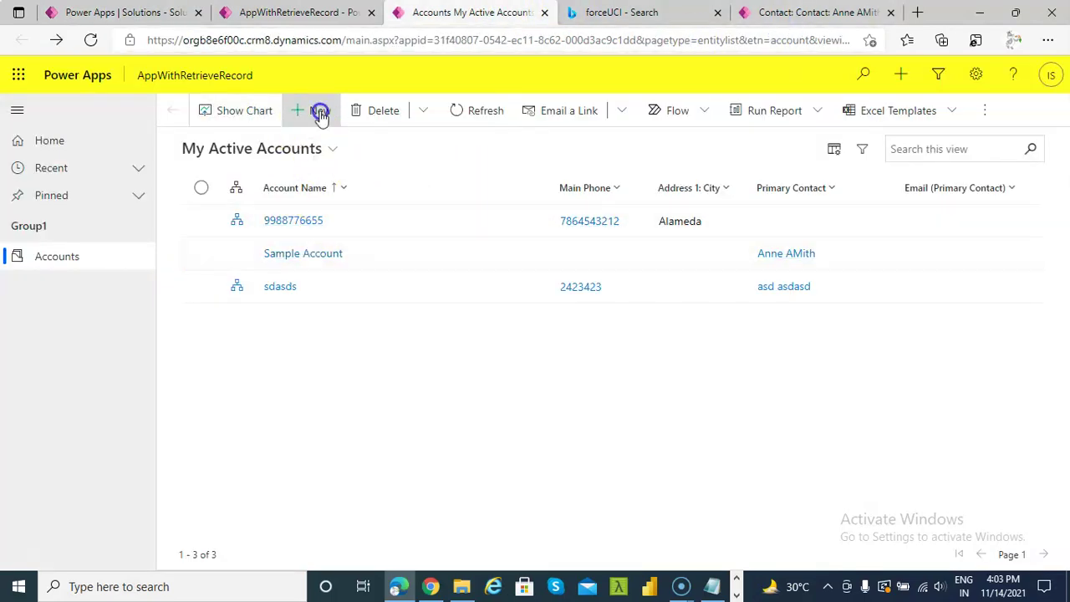
pyautogui.click(320, 113)
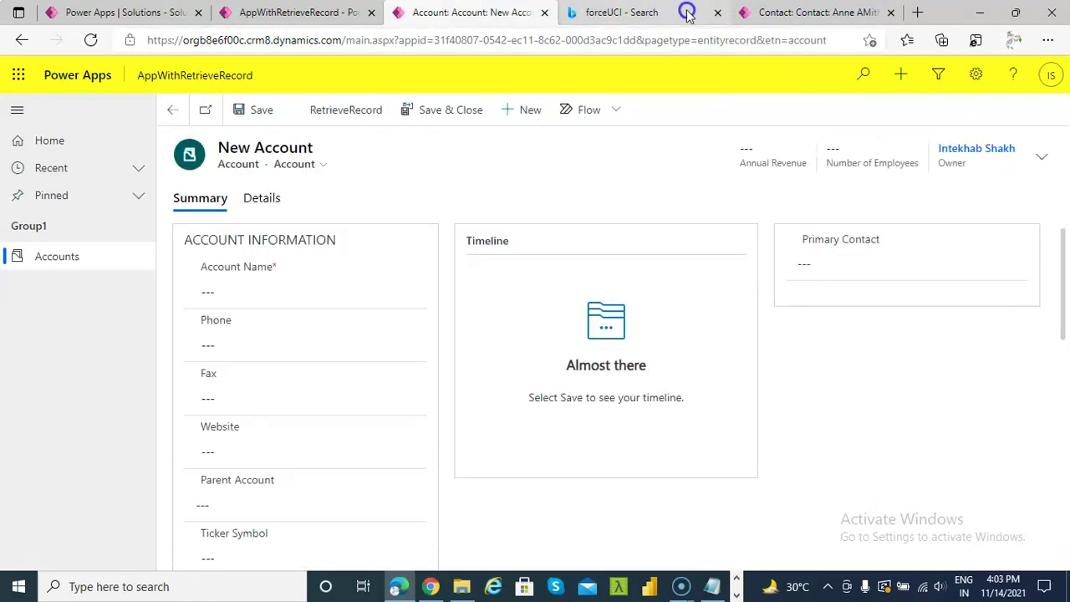
pyautogui.click(719, 14)
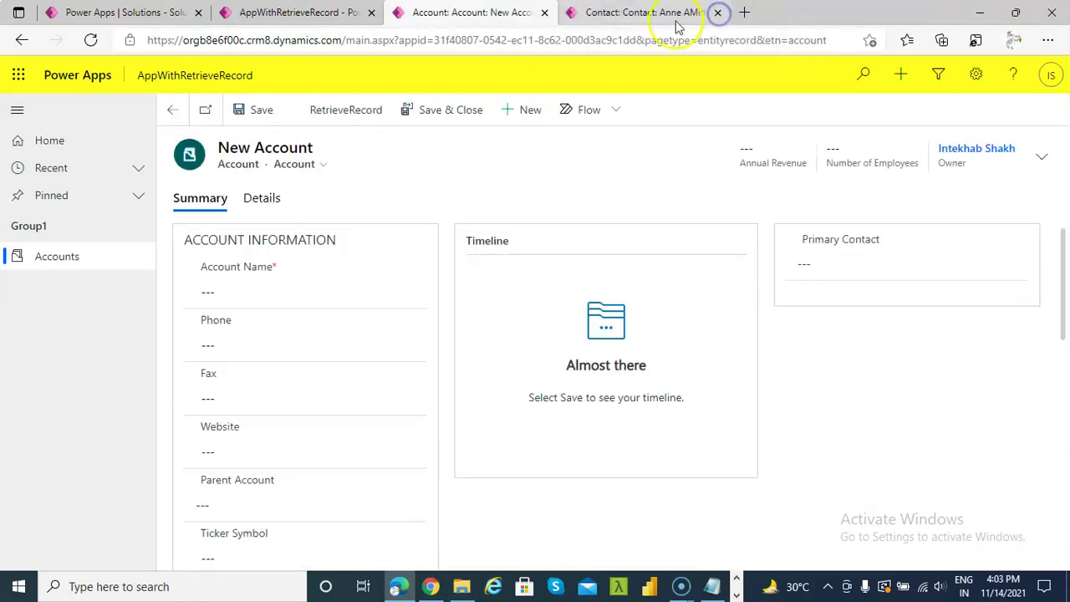
pyautogui.click(356, 122)
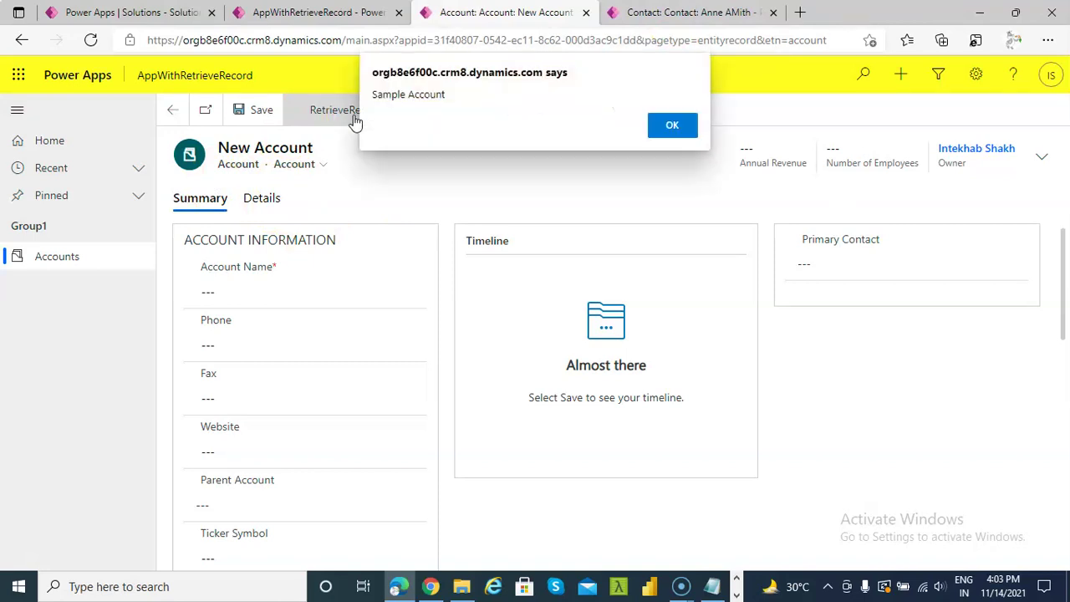
pyautogui.click(672, 124)
# - Go back from the contact record to Sample Account to check its primary contact, and close that record's tab
pyautogui.click(673, 13)
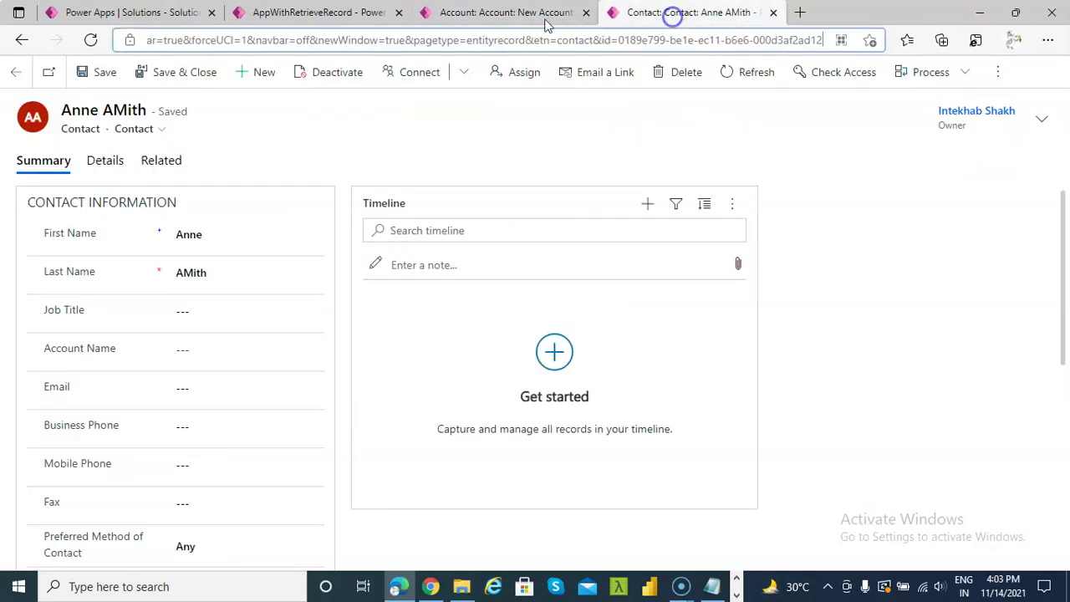
pyautogui.click(10, 73)
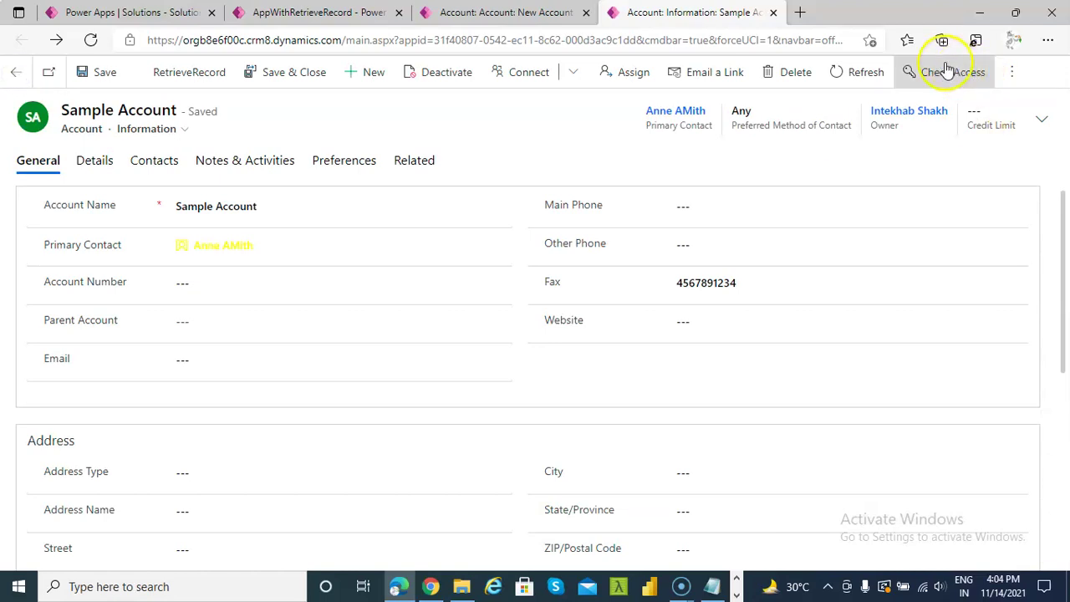
pyautogui.click(773, 13)
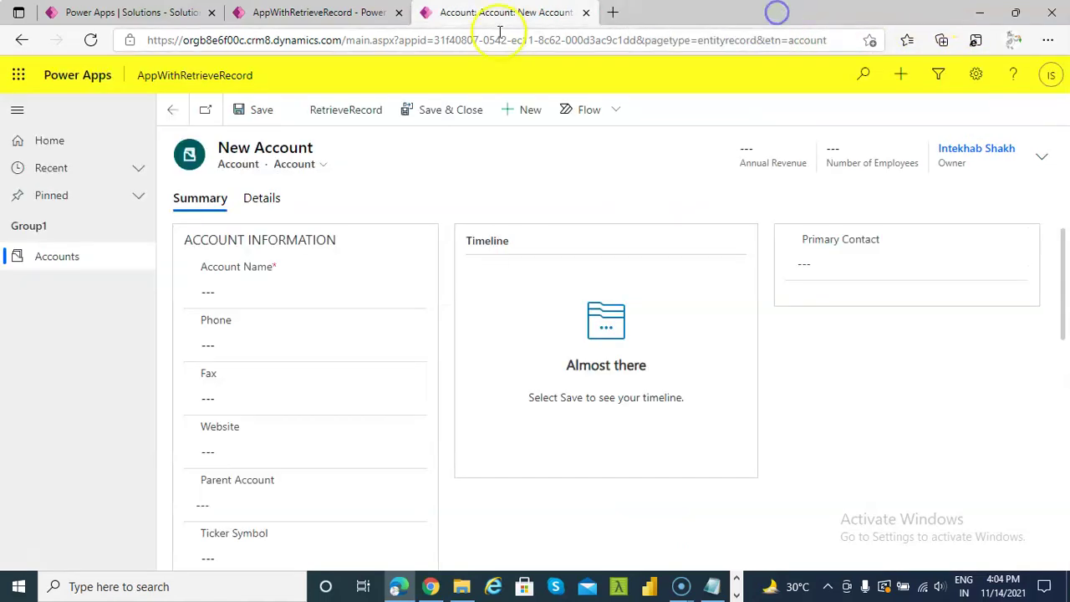
# - Open the sdasds account from the account list, change it to the Information form and open its primary contact
pyautogui.click(172, 116)
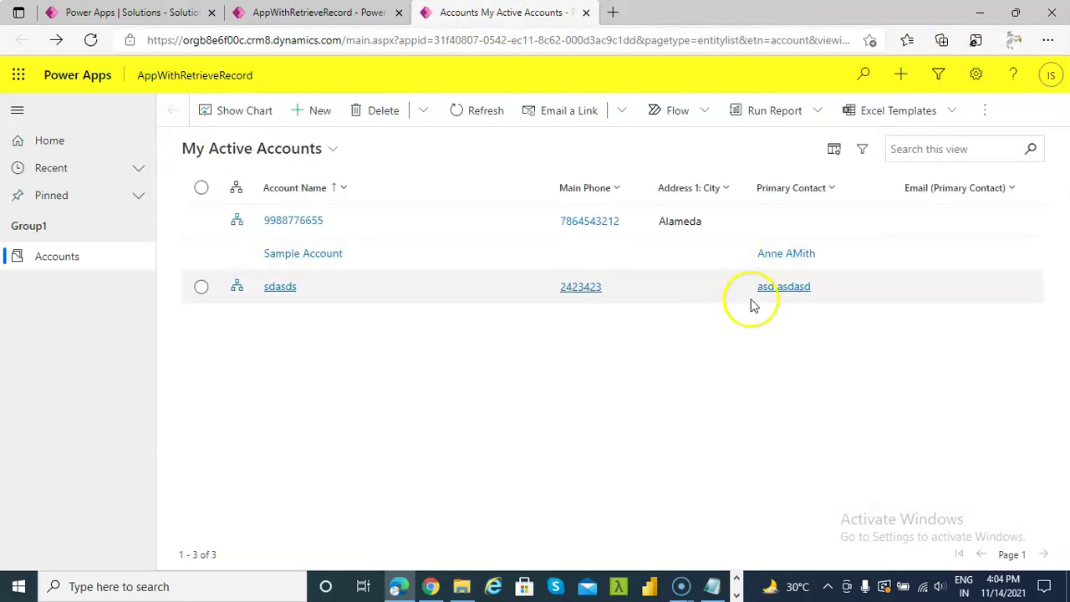
pyautogui.click(281, 288)
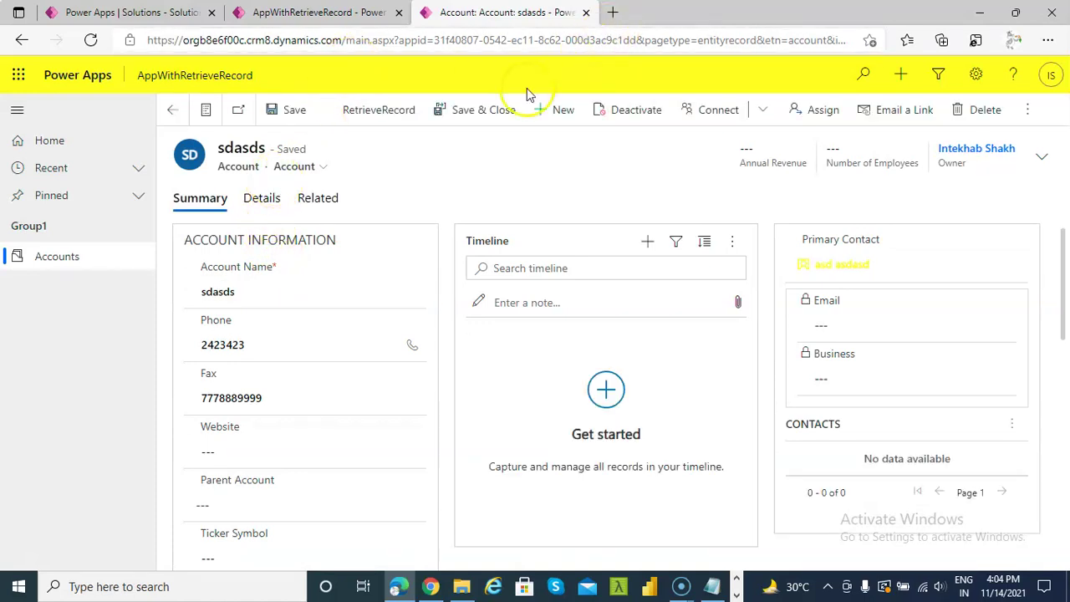
pyautogui.click(322, 167)
pyautogui.click(323, 290)
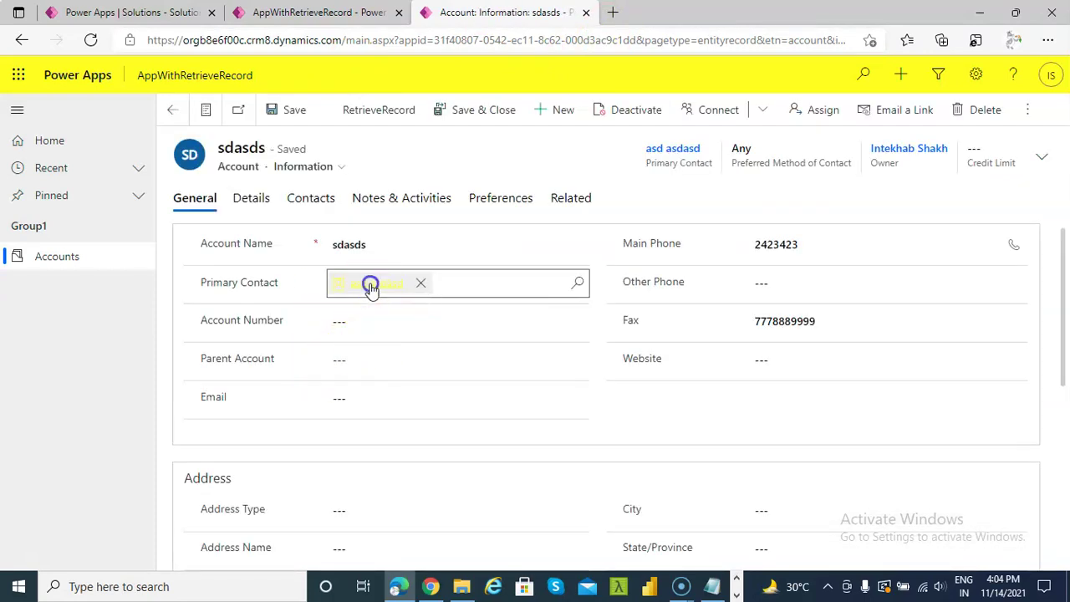
pyautogui.click(370, 286)
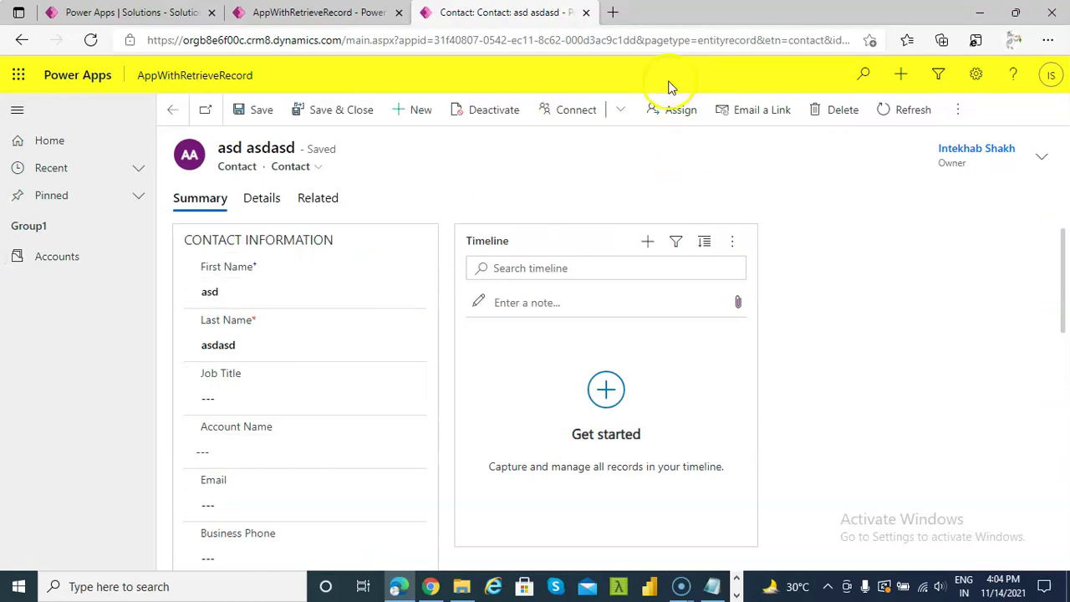
# - Copy the contact ID from the end of the contact page's URL
pyautogui.click(681, 43)
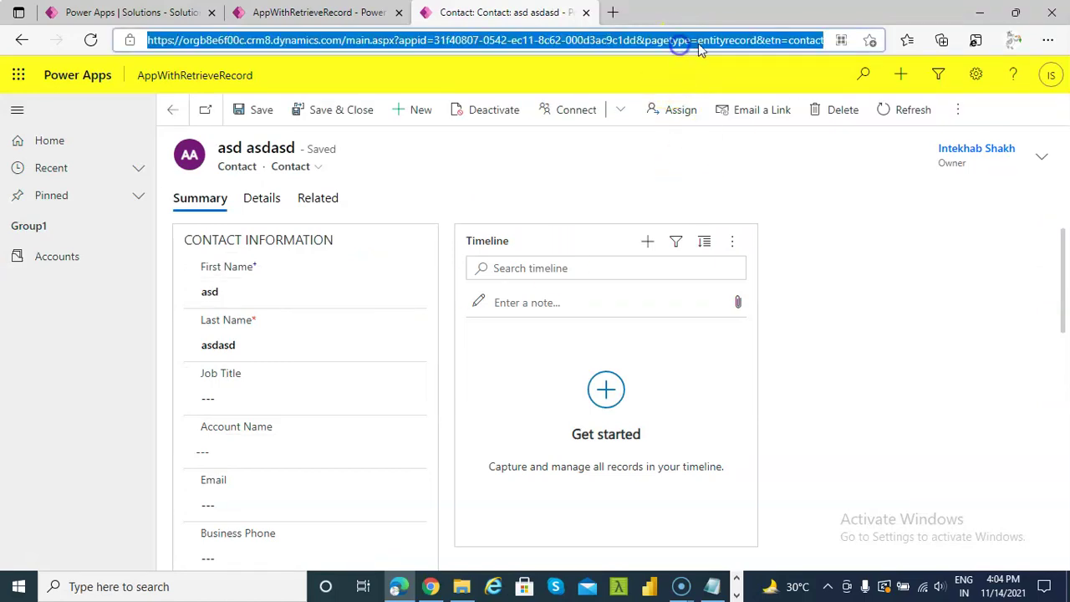
pyautogui.click(698, 44)
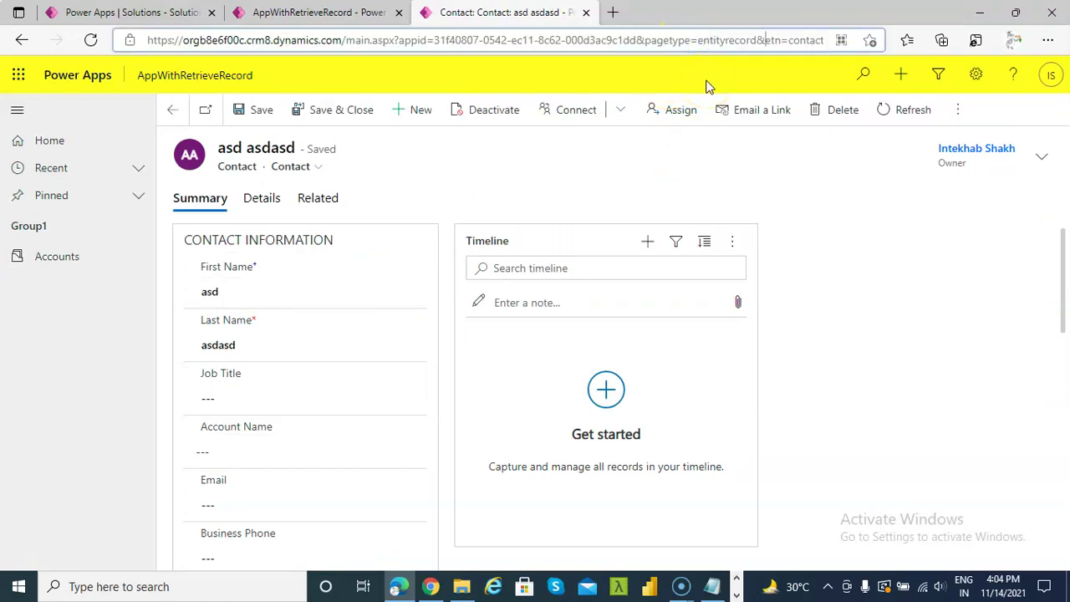
pyautogui.press('Right')
pyautogui.press('Right')
pyautogui.press('Right')
pyautogui.press('Right')
pyautogui.press('Right')
pyautogui.press('Right')
pyautogui.press('Right')
pyautogui.press('Right')
pyautogui.press('Right')
pyautogui.press('Right')
pyautogui.press('Right')
pyautogui.press('Right')
pyautogui.press('Right')
pyautogui.press('Right')
pyautogui.press('Right')
pyautogui.press('Right')
pyautogui.press('Right')
pyautogui.press('Right')
pyautogui.press('Right')
pyautogui.press('Right')
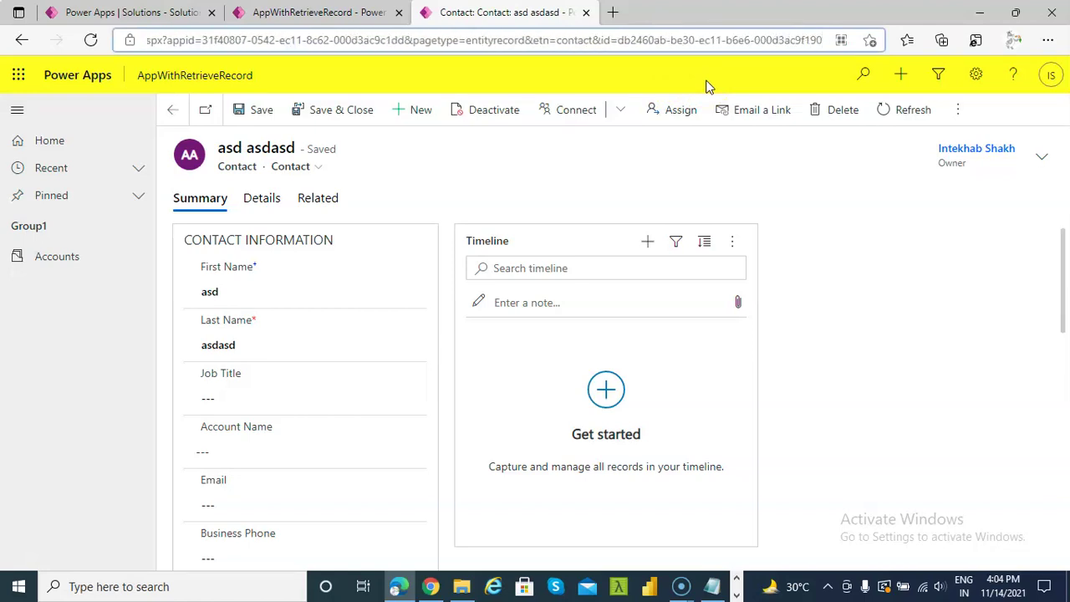
pyautogui.moveTo(618, 40); pyautogui.dragTo(809, 42)
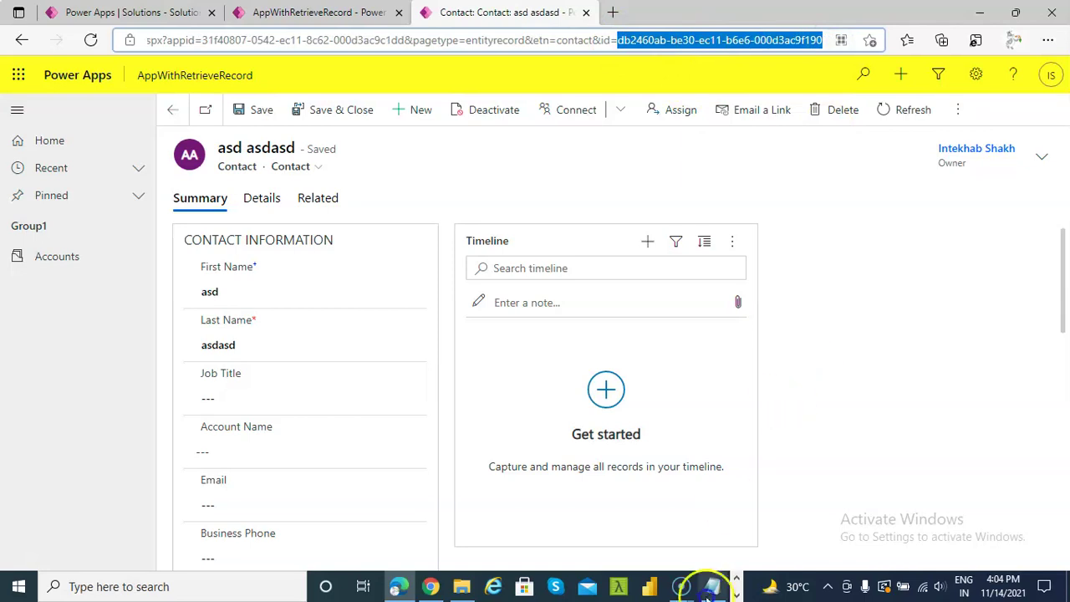
# - Replace the contact ID in the script's primarycontactid filter in Notepad with the copied one and save the file
pyautogui.click(712, 588)
pyautogui.click(700, 116)
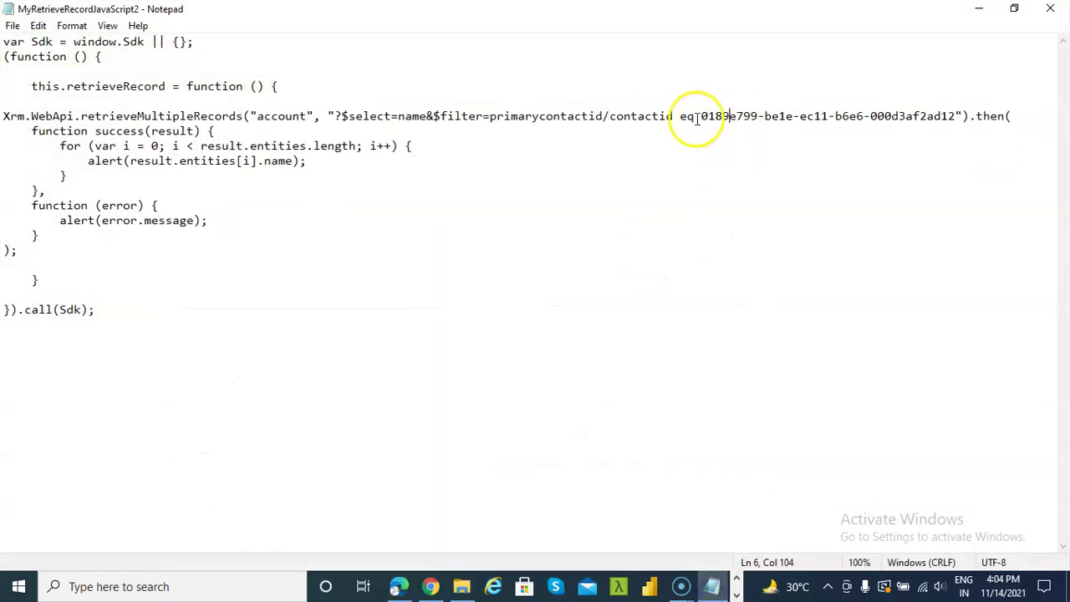
pyautogui.moveTo(701, 116); pyautogui.dragTo(958, 112)
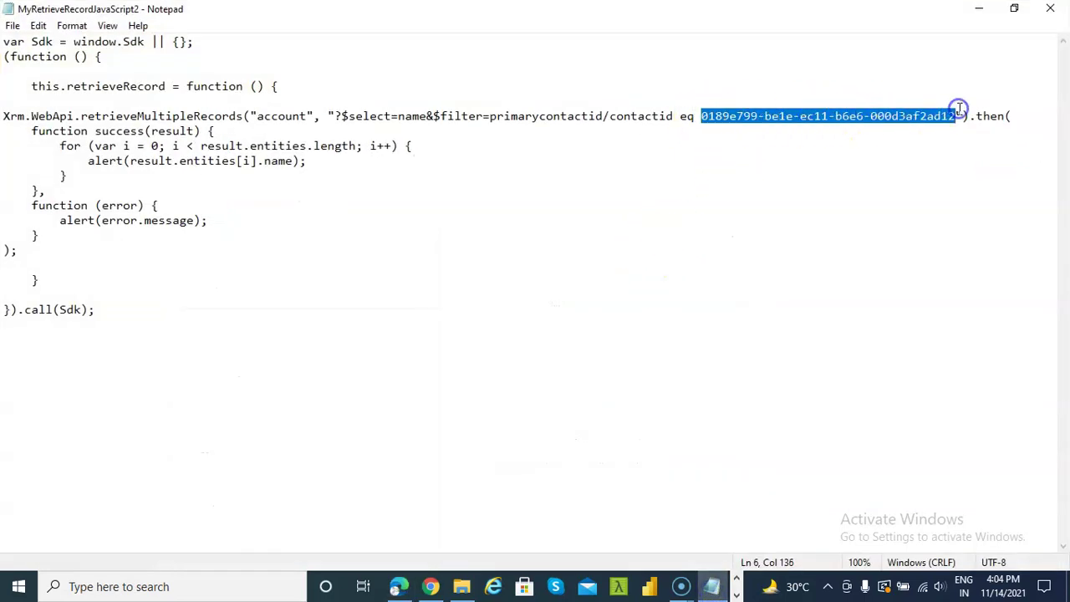
pyautogui.click(13, 25)
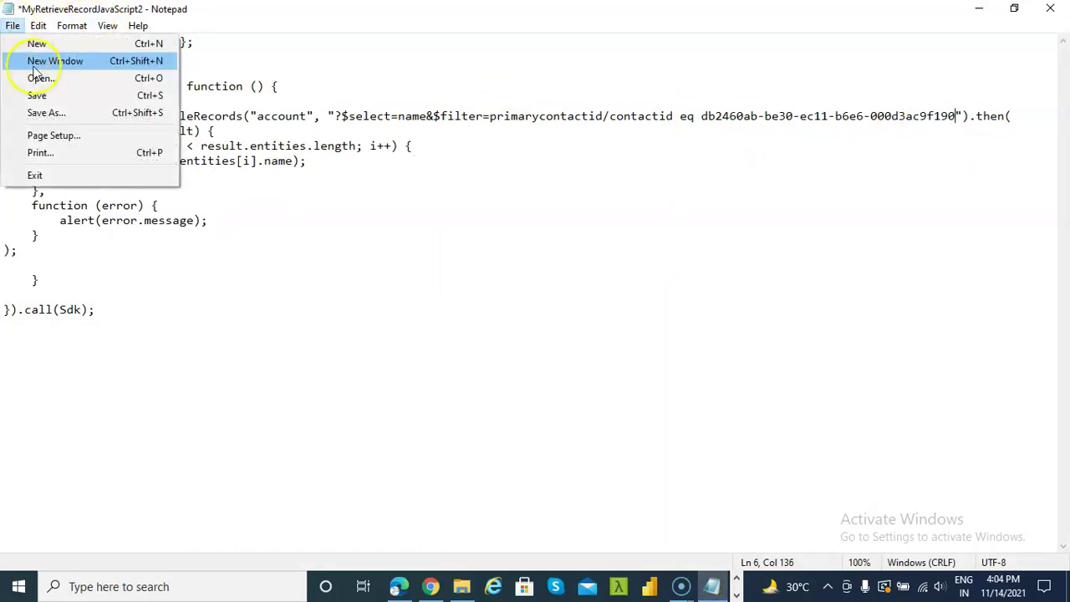
pyautogui.click(35, 96)
# - Return to the solution in Edge, upload the edited MyRetrieveRecordJavaScript2.js file to the MyRetrieveRecordJavaScript2 web resource and save it
pyautogui.click(399, 586)
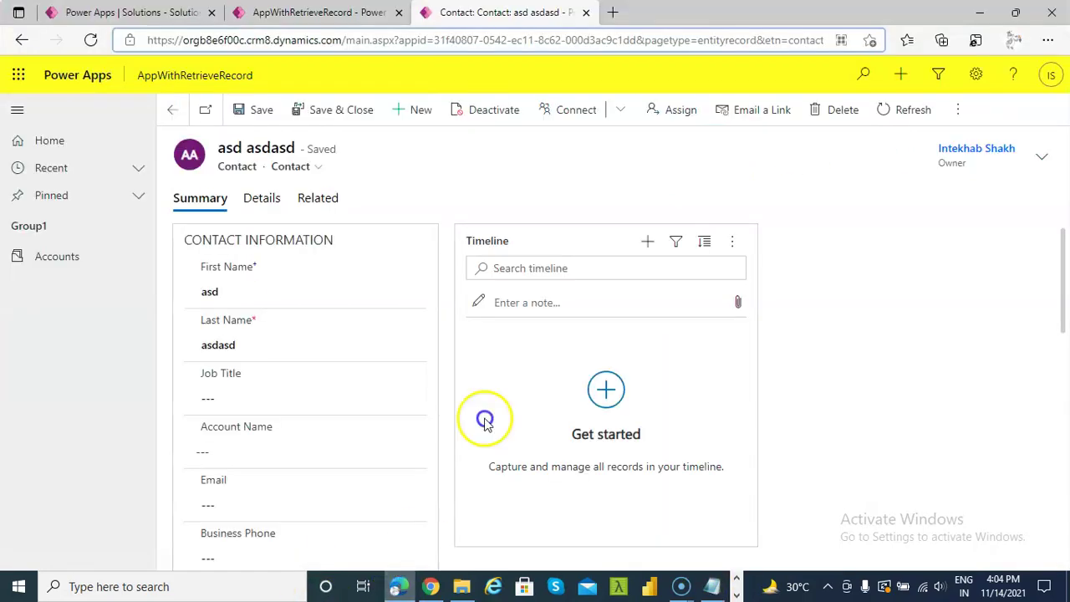
pyautogui.click(311, 12)
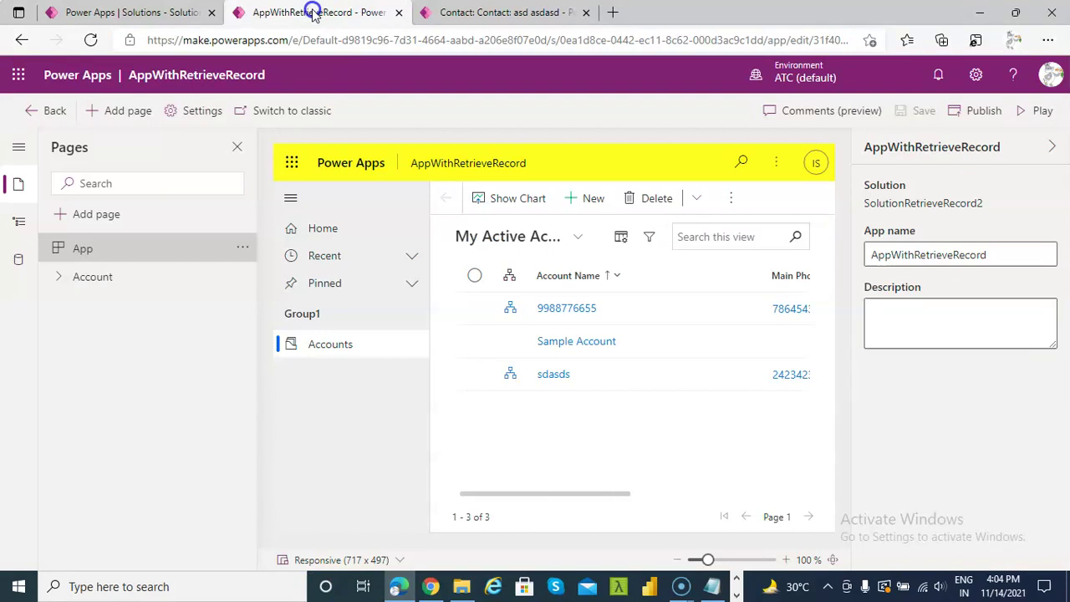
pyautogui.click(166, 14)
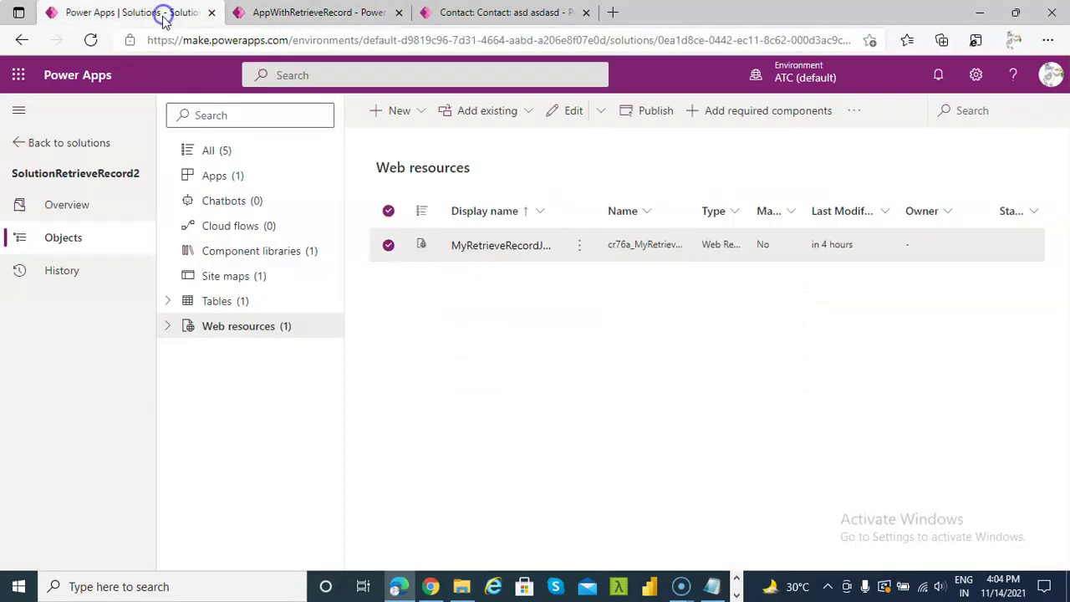
pyautogui.click(579, 245)
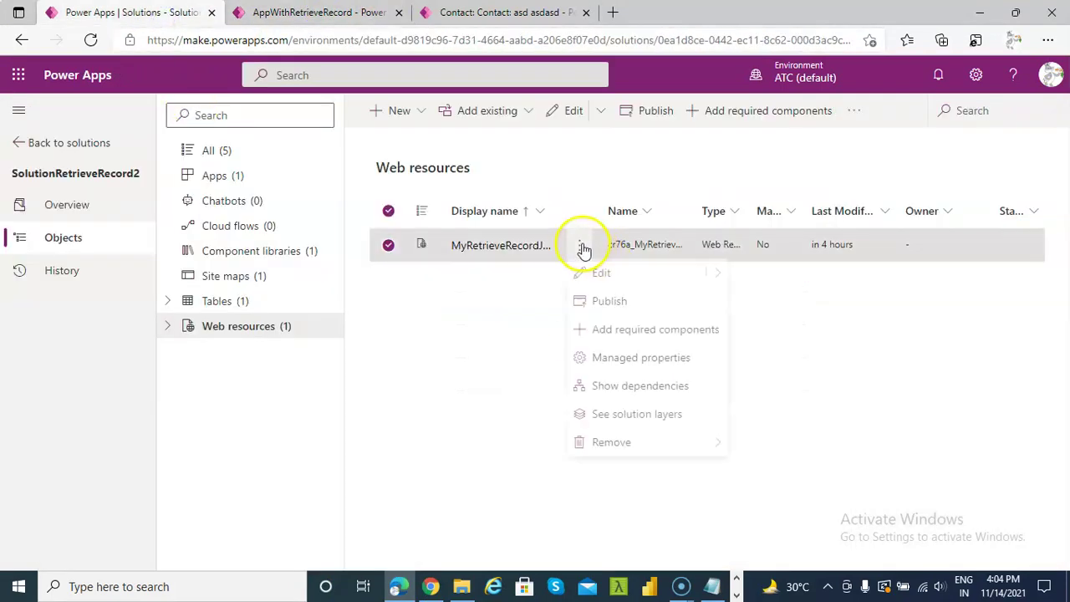
pyautogui.click(619, 278)
pyautogui.click(627, 132)
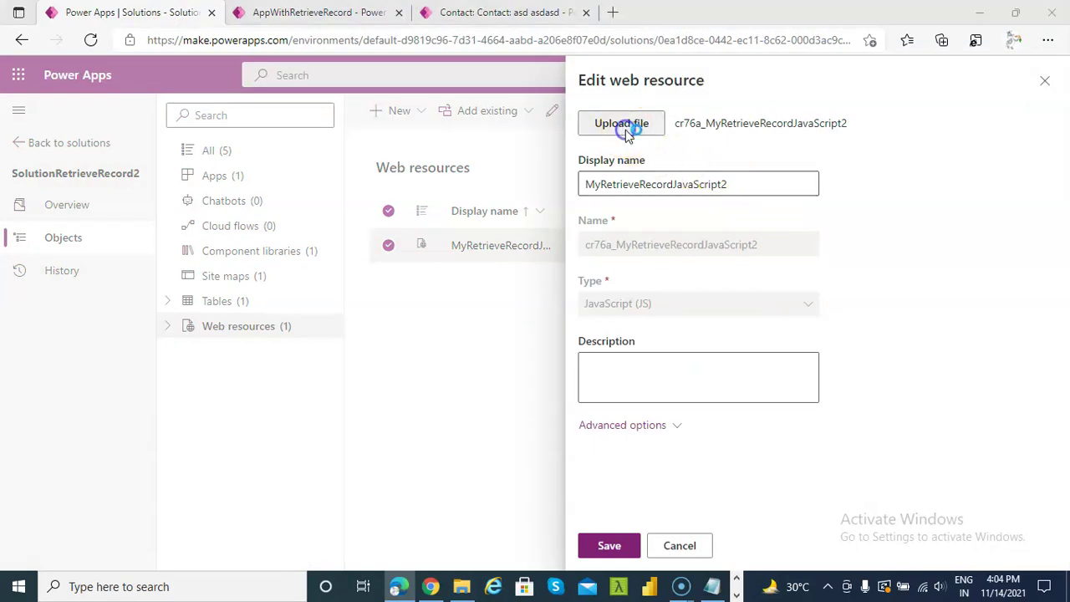
pyautogui.doubleClick(200, 238)
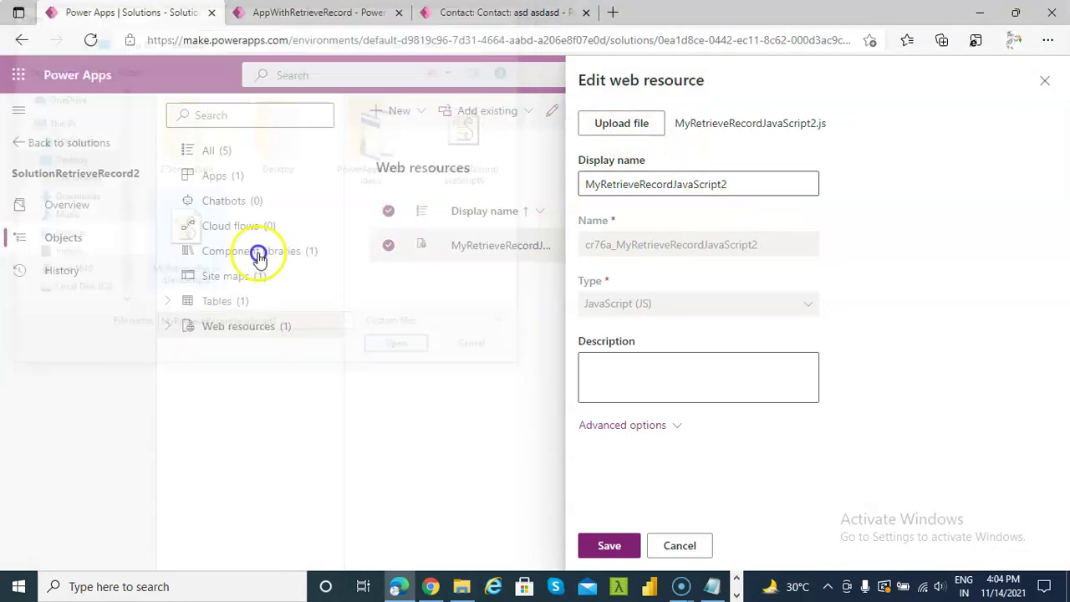
pyautogui.click(608, 550)
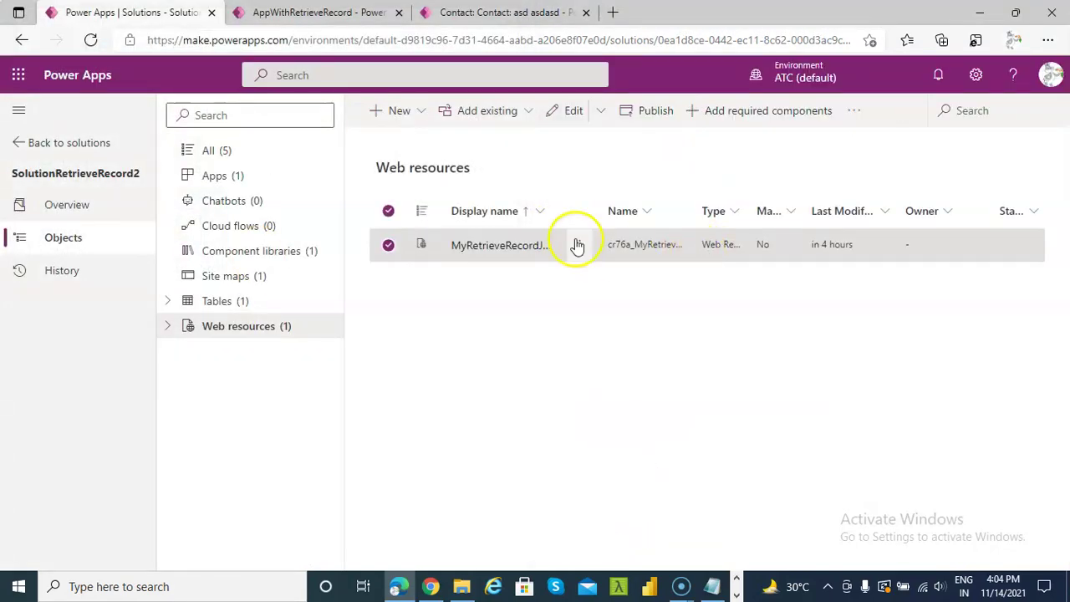
# - Publish the updated web resource and return to the contact record in AppWithRetrieveRecord
pyautogui.click(582, 249)
pyautogui.click(619, 304)
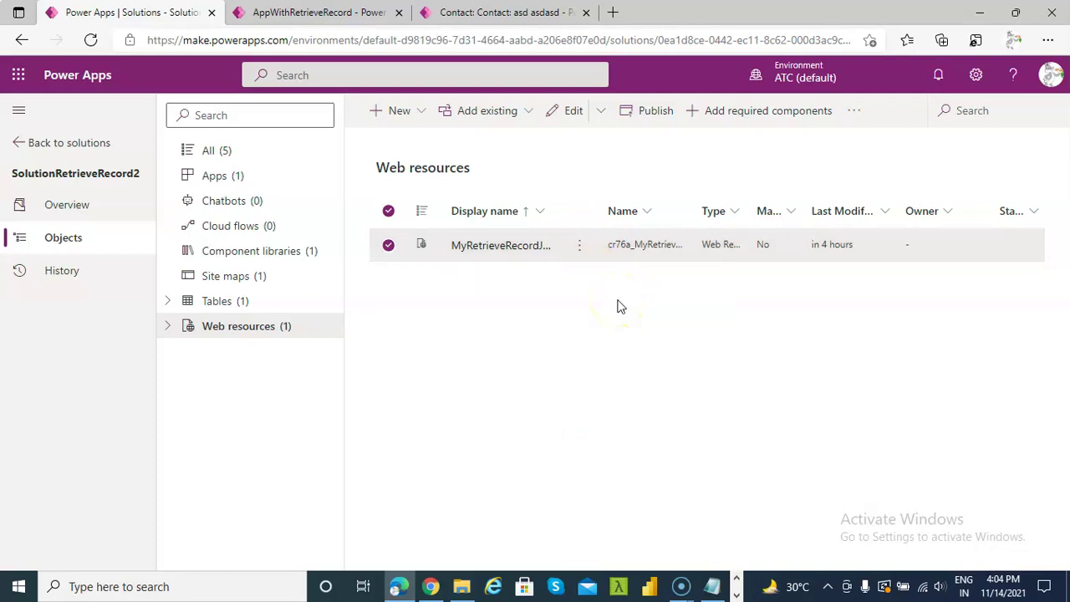
pyautogui.click(512, 14)
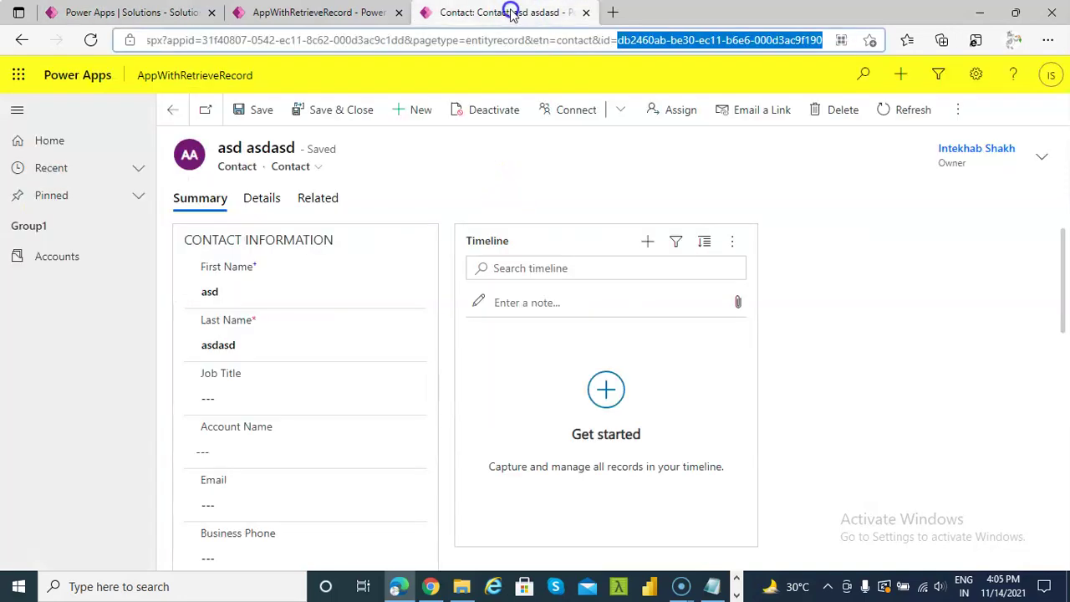
pyautogui.click(283, 126)
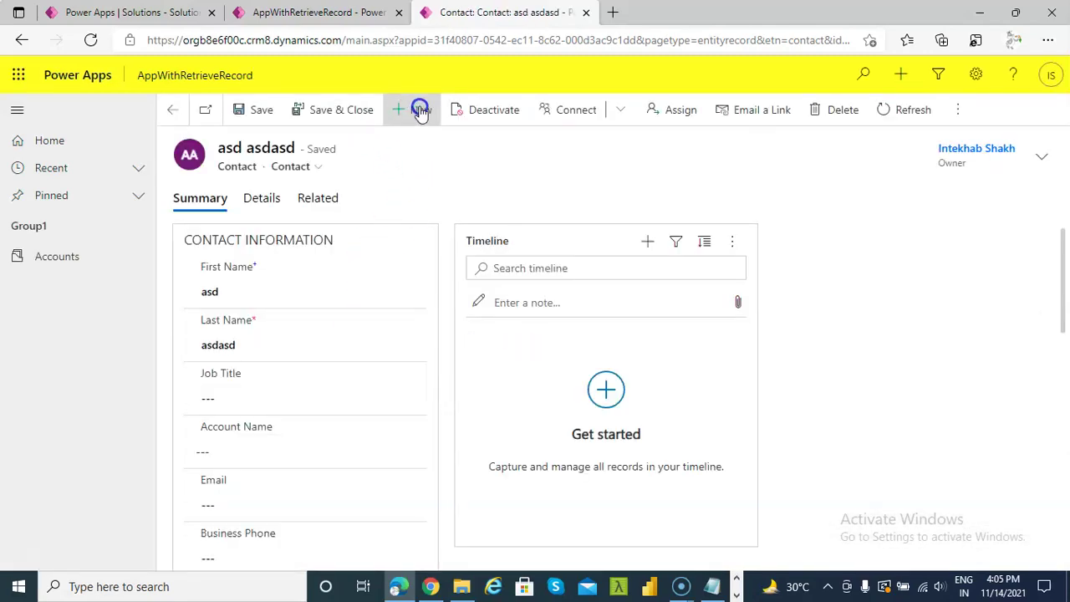
pyautogui.click(421, 111)
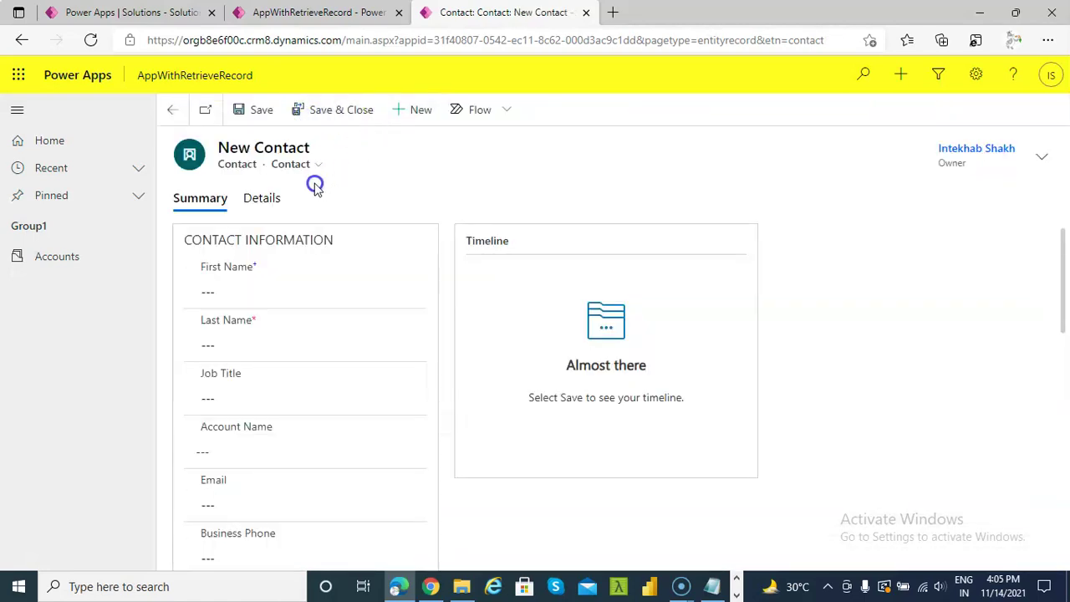
pyautogui.click(174, 110)
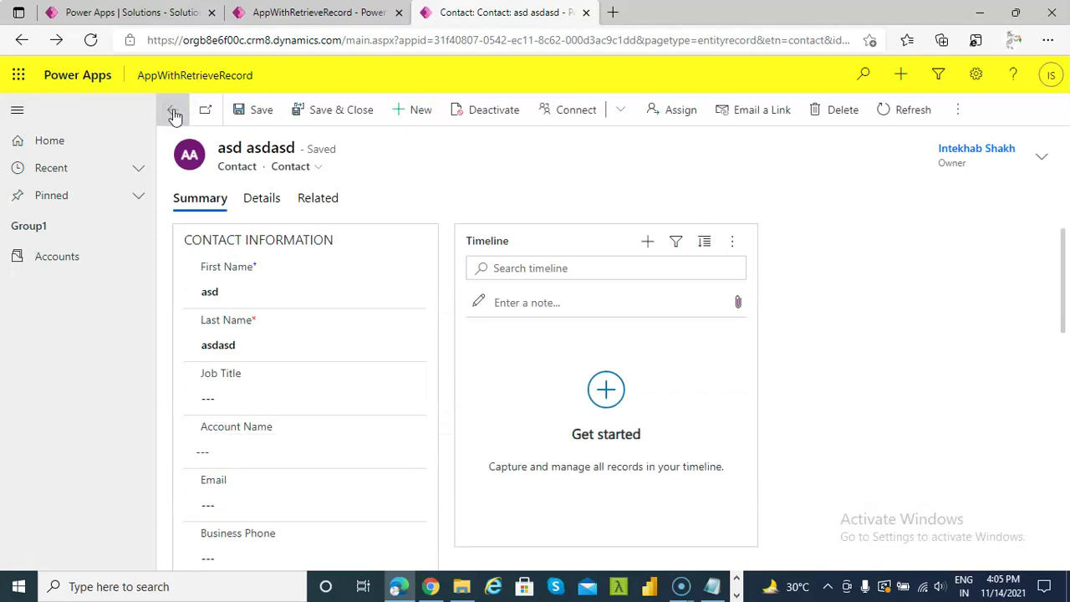
# - Open a new account form from the app's Accounts list
pyautogui.click(53, 257)
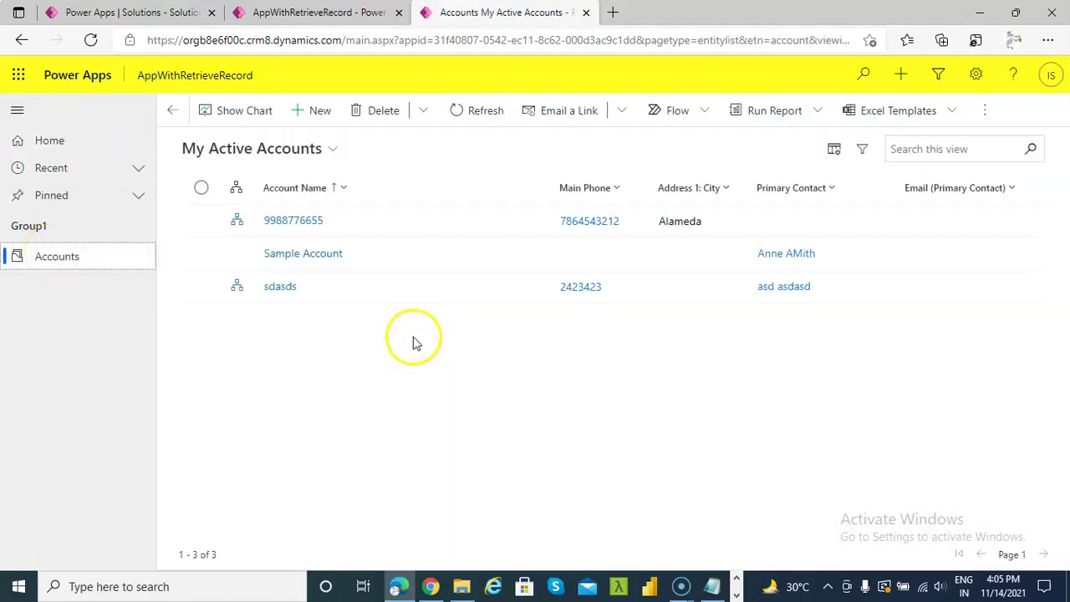
pyautogui.click(315, 112)
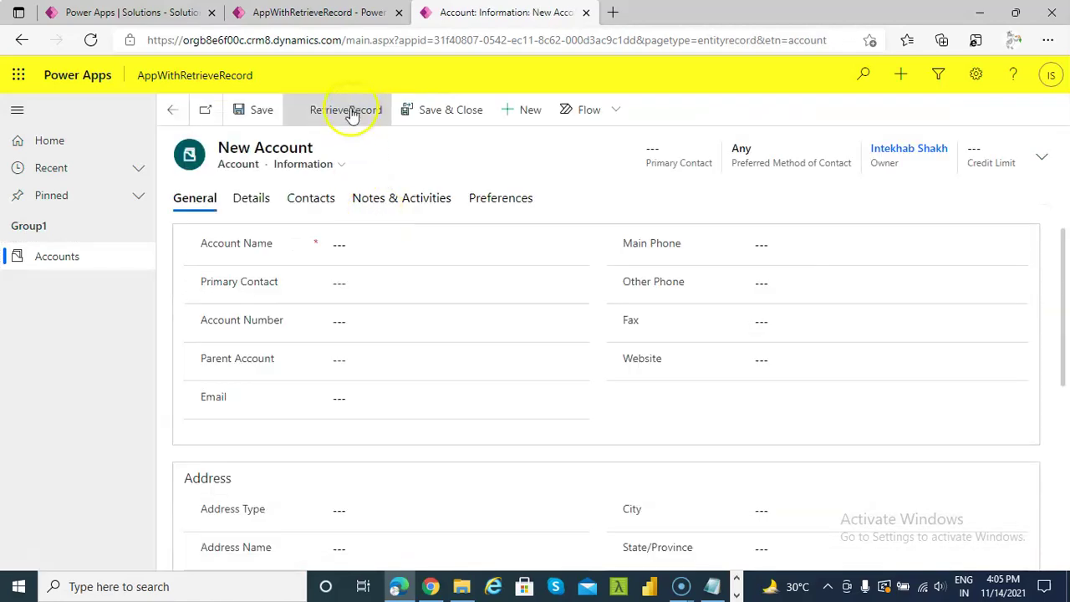
# - Run the RetrieveRecord command on the new account form, dismiss its alert and return to the Accounts list
pyautogui.click(351, 113)
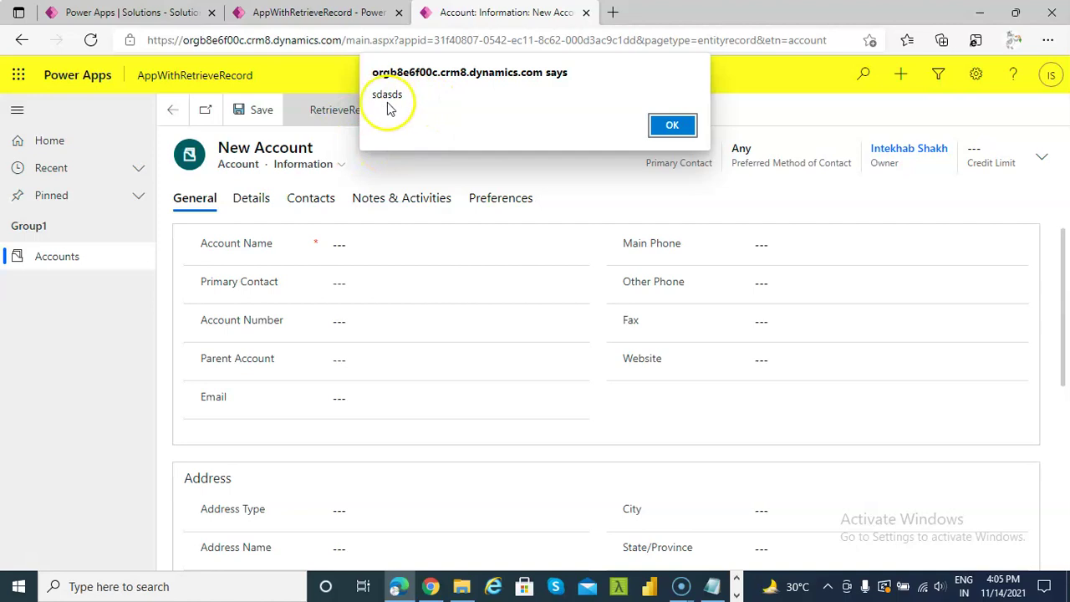
pyautogui.click(672, 126)
pyautogui.click(22, 41)
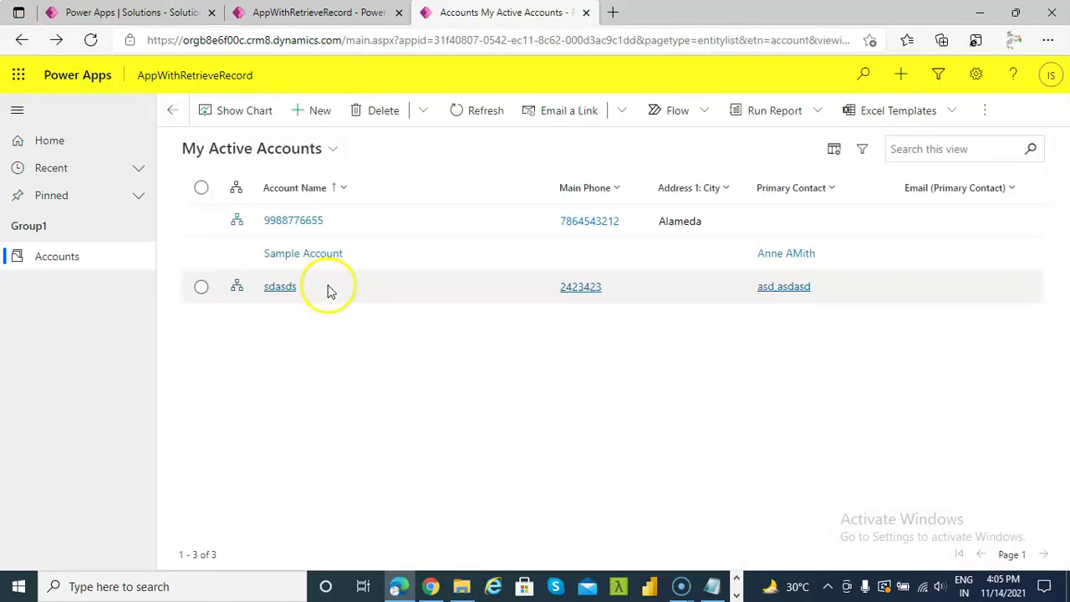
# - Check the primary contact of the sdasds account in the My Active Accounts view, leaving the row unselected
pyautogui.click(829, 289)
pyautogui.moveTo(765, 295); pyautogui.dragTo(727, 303)
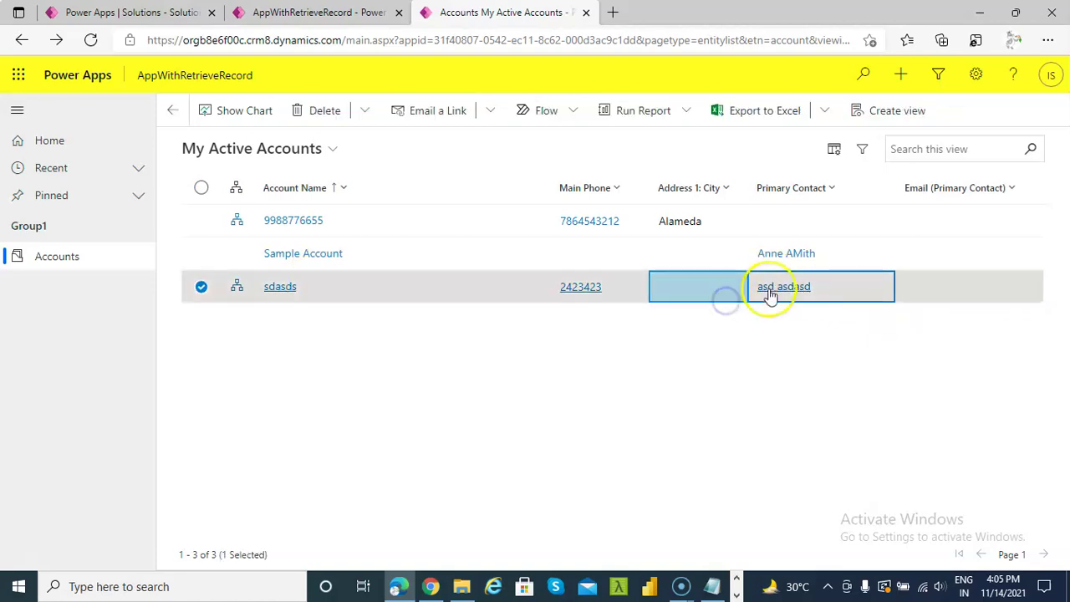
pyautogui.click(200, 287)
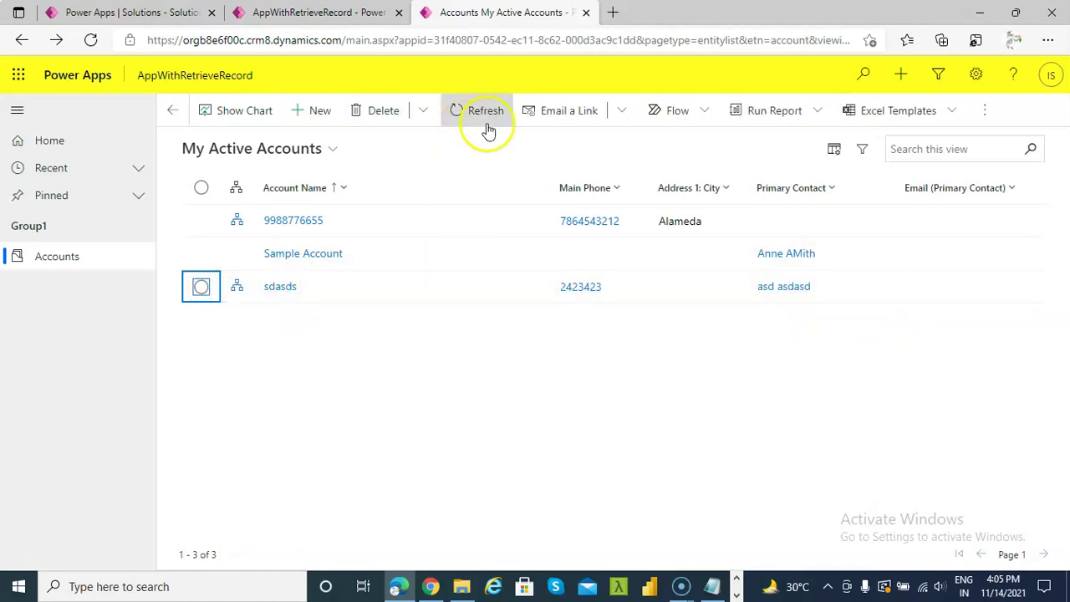
# - Open a new account form again, rerun the RetrieveRecord command and dismiss the alert
pyautogui.click(315, 112)
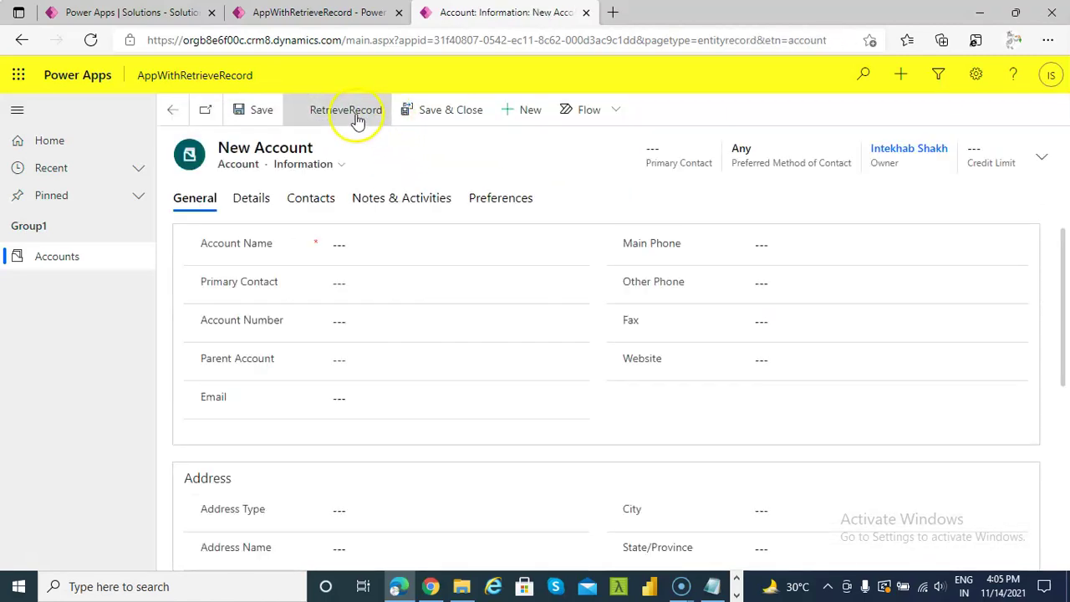
pyautogui.click(326, 117)
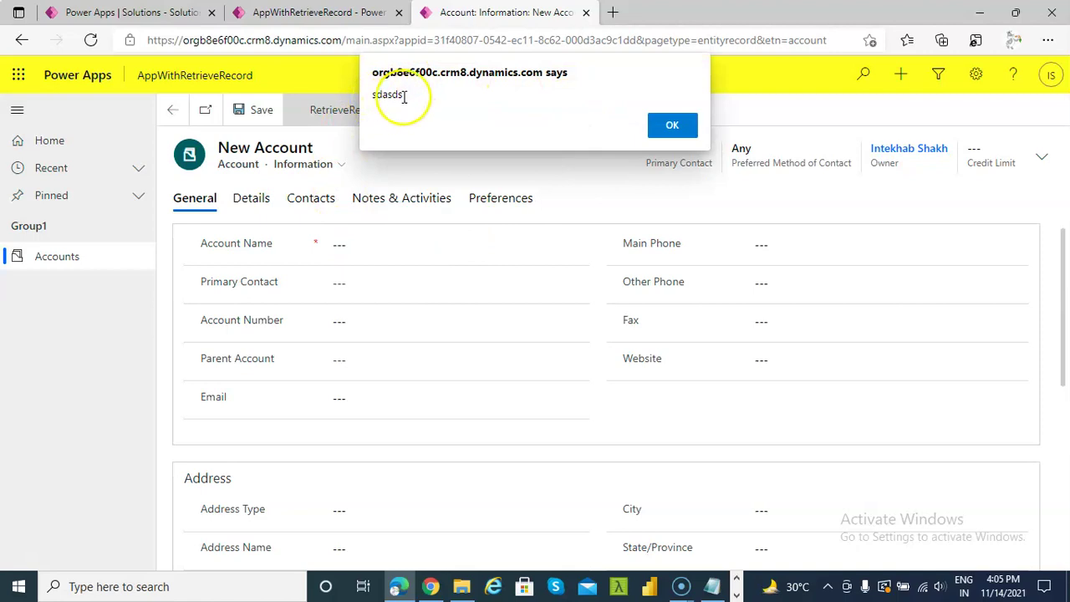
pyautogui.click(673, 125)
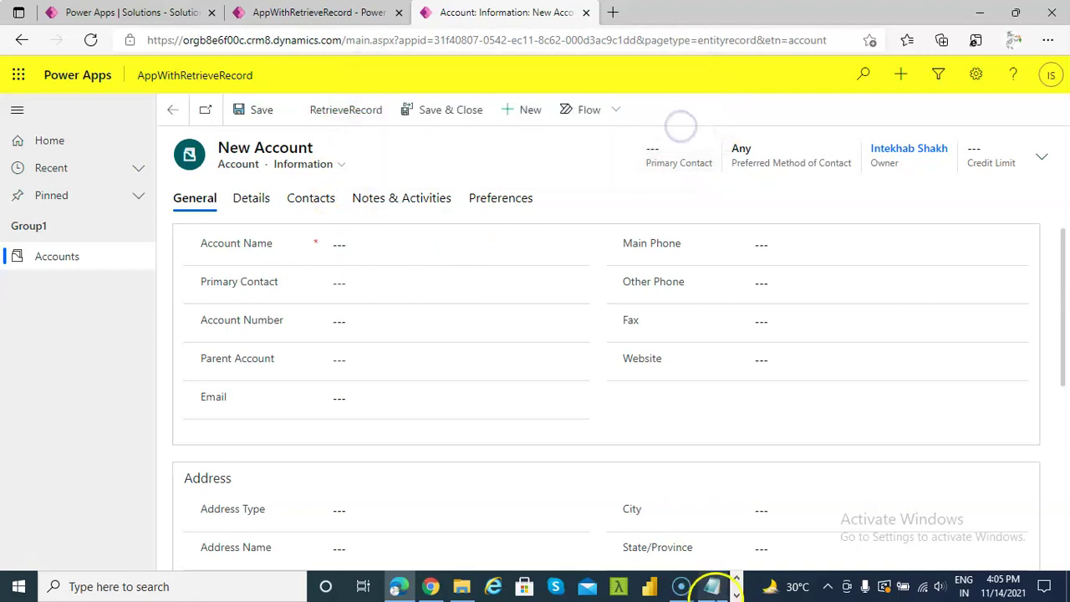
# - Switch to Notepad and review the primarycontactid/contactid filter and its contact ID in the MyRetrieveRecordJavaScript2 script
pyautogui.click(711, 586)
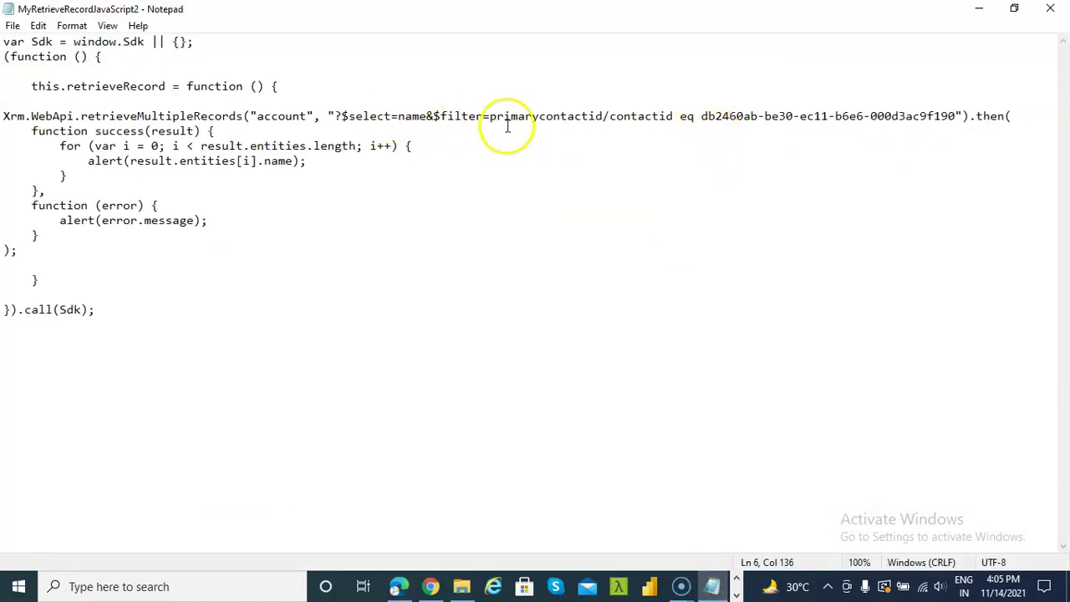
pyautogui.moveTo(489, 116); pyautogui.dragTo(660, 114)
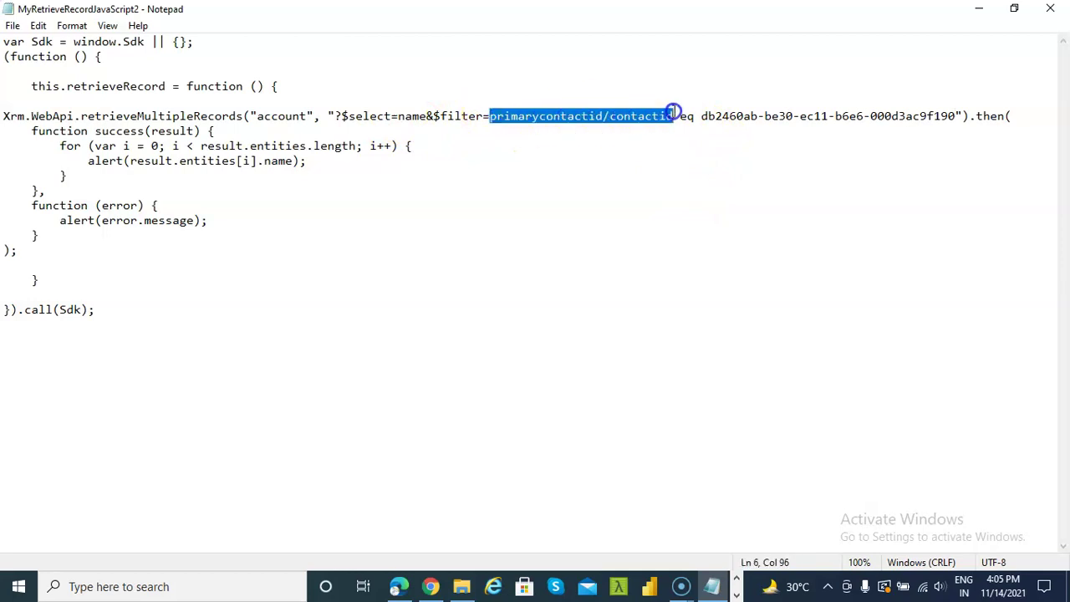
pyautogui.click(666, 116)
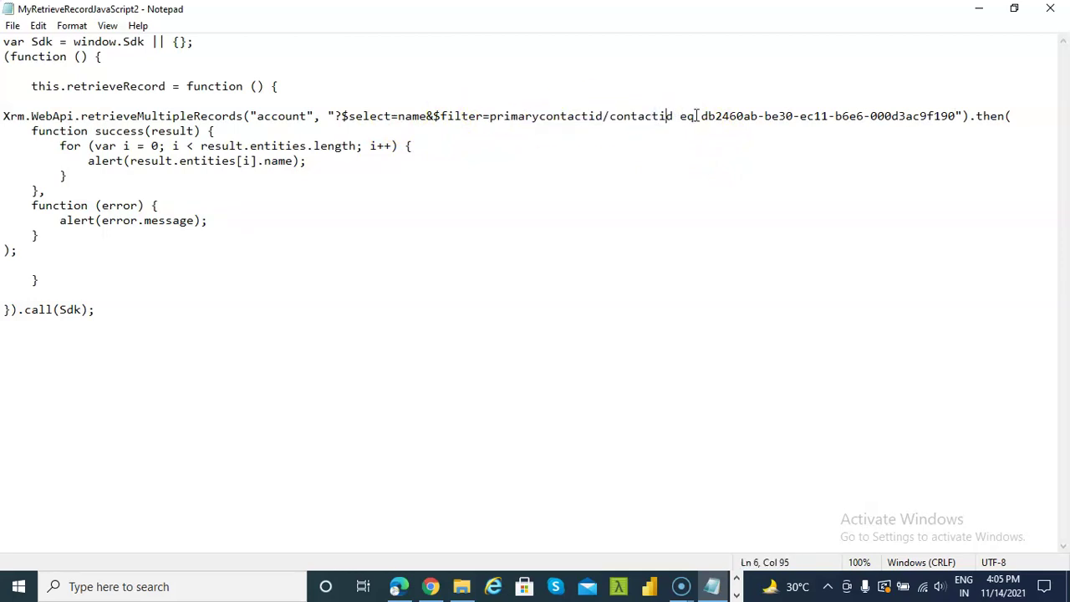
pyautogui.moveTo(701, 116); pyautogui.dragTo(960, 113)
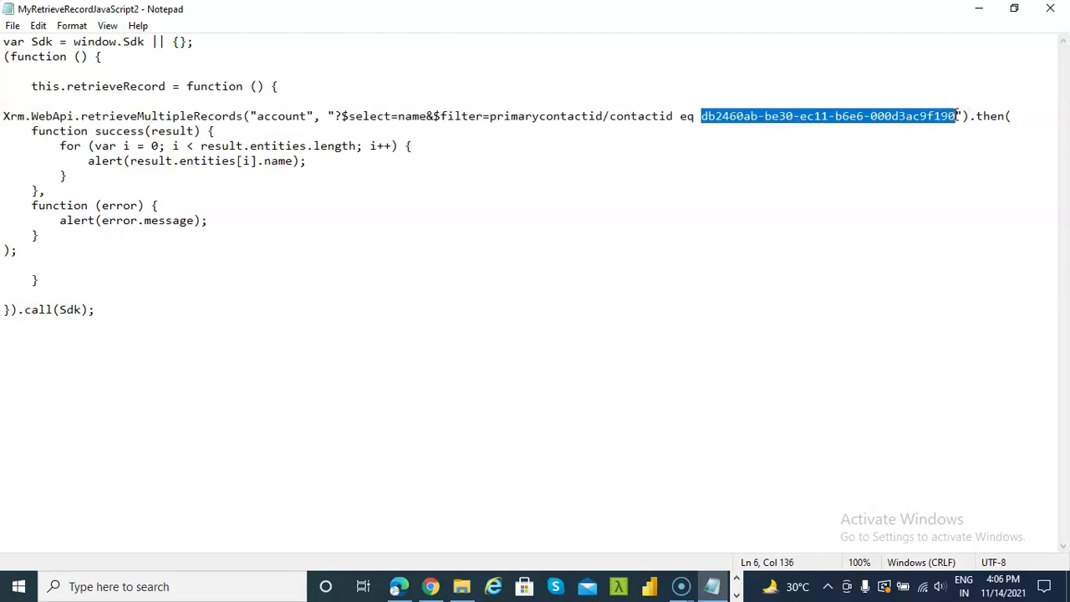
pyautogui.click(956, 115)
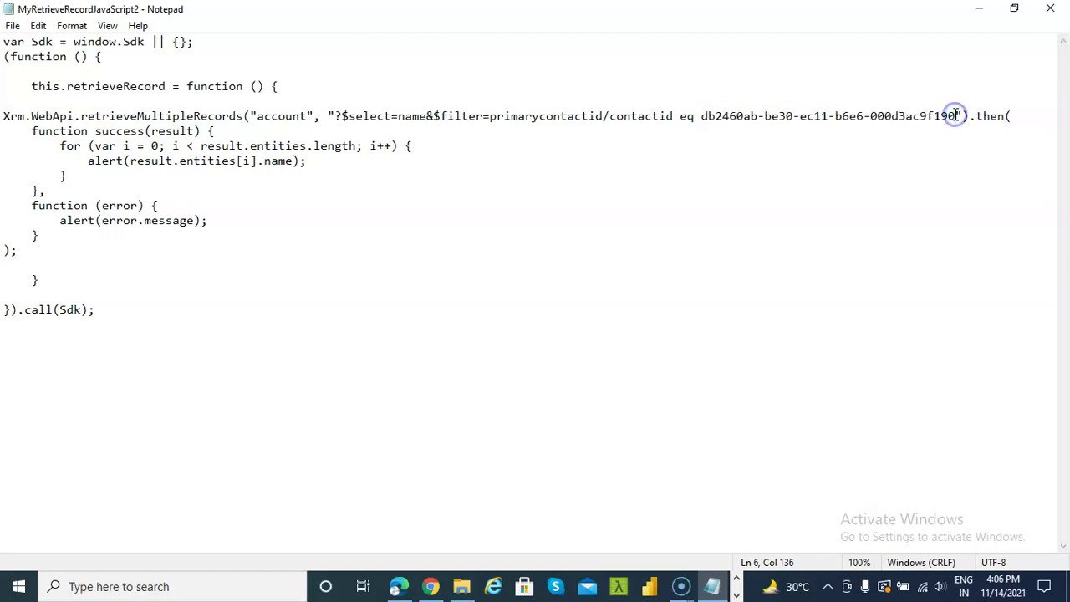